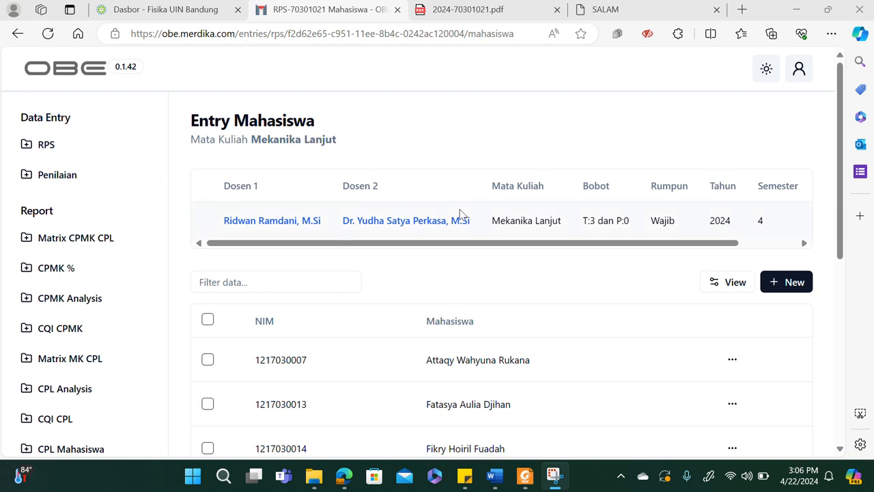
# Step: Look through the list of students registered for the Mekanika Lanjut course
pyautogui.scroll(-3, 461, 215)
pyautogui.scroll(3, 460, 214)
pyautogui.scroll(-2, 439, 284)
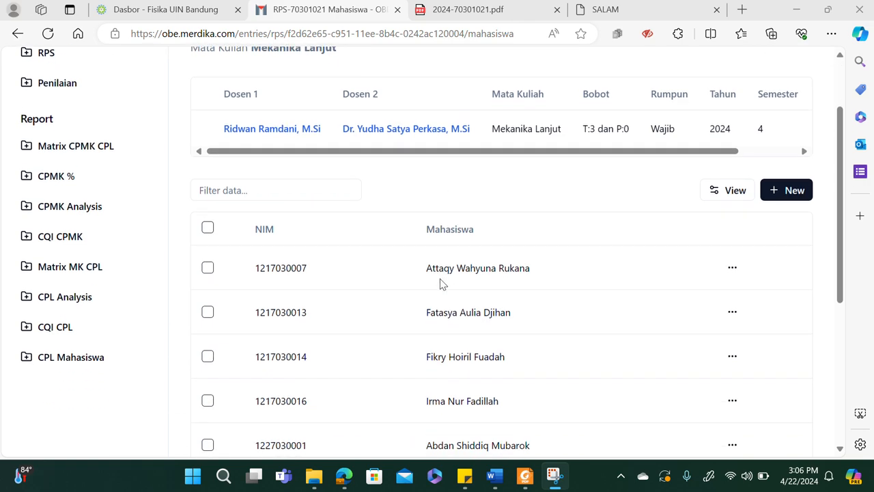
pyautogui.scroll(-4, 441, 284)
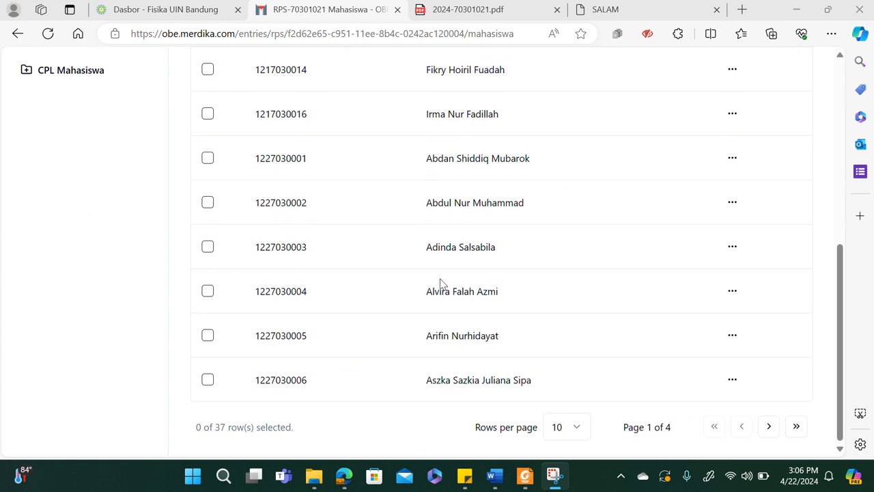
pyautogui.scroll(4, 440, 284)
pyautogui.scroll(3, 440, 284)
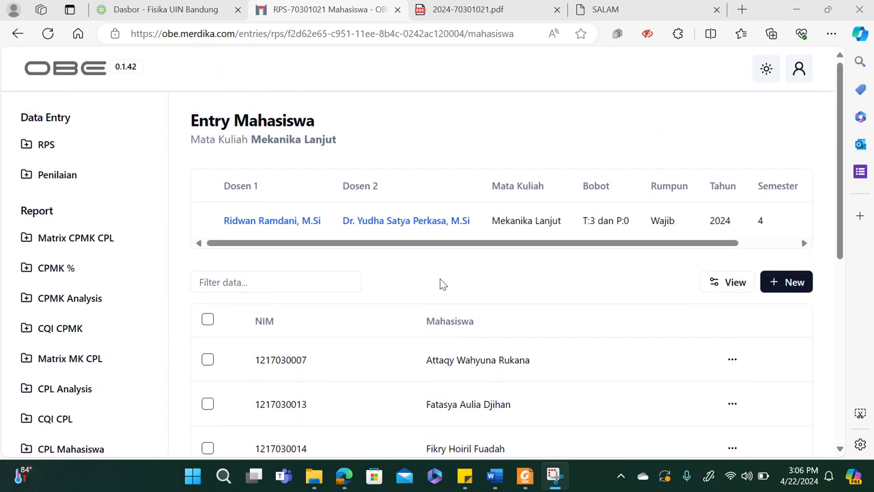
# Step: Open the 2024 Mekanika Lanjut course plan from the RPS list and review its sections through to Pertemuan
pyautogui.click(71, 152)
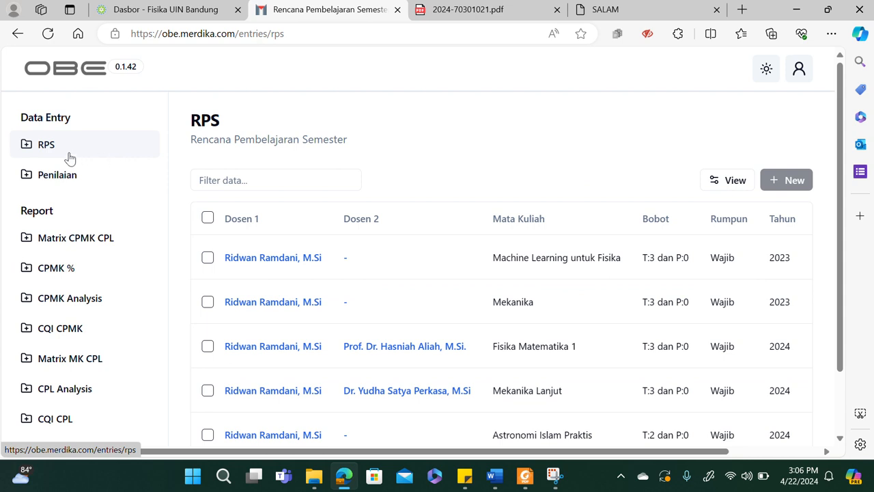
pyautogui.scroll(-1, 359, 375)
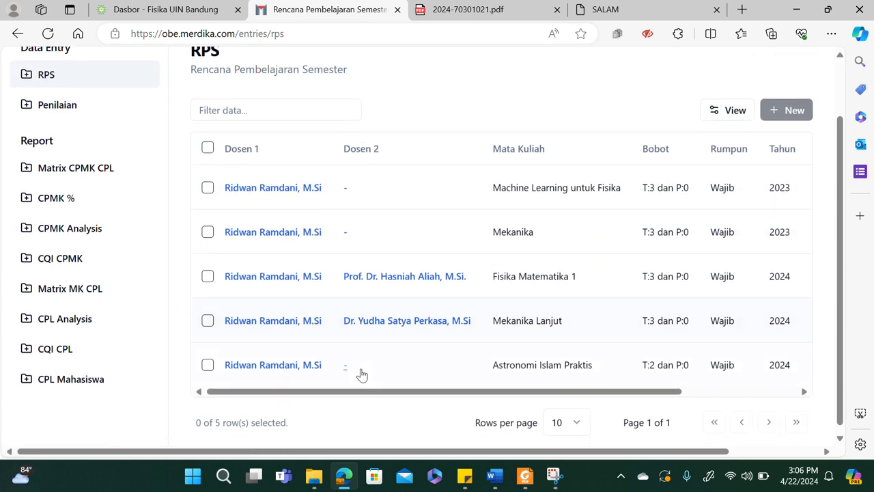
pyautogui.click(292, 325)
pyautogui.scroll(-2, 393, 325)
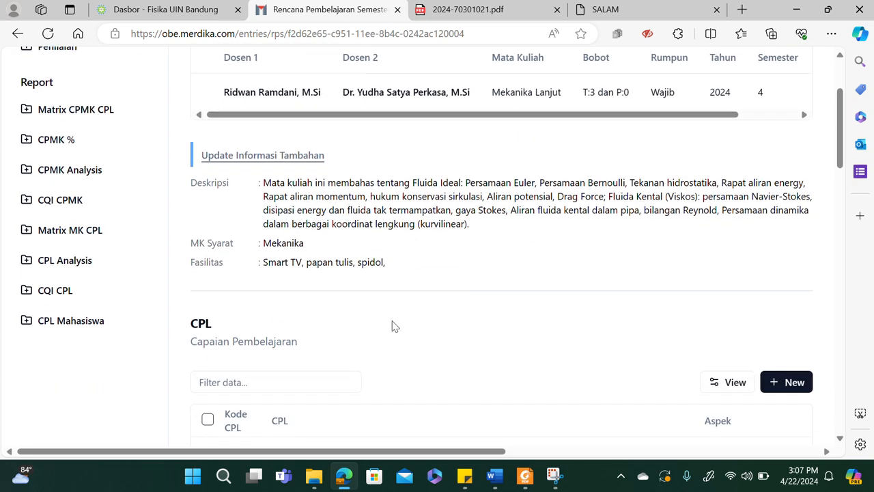
pyautogui.scroll(-6, 393, 326)
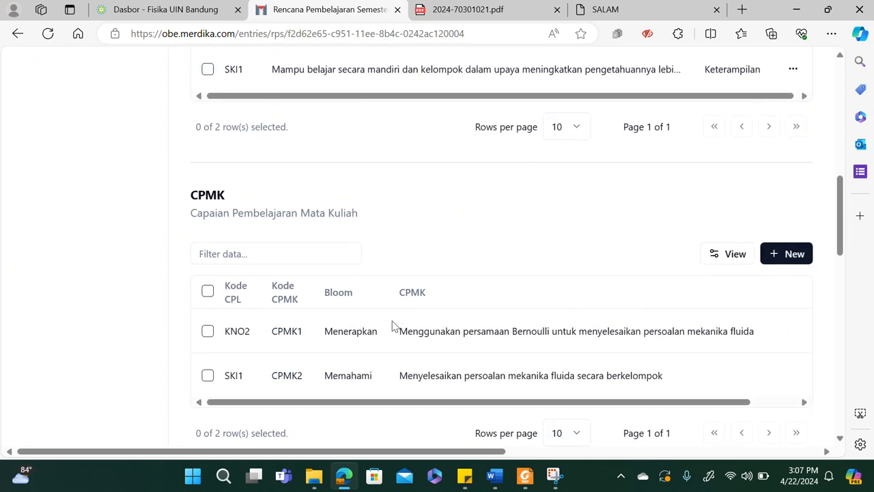
pyautogui.scroll(-9, 393, 326)
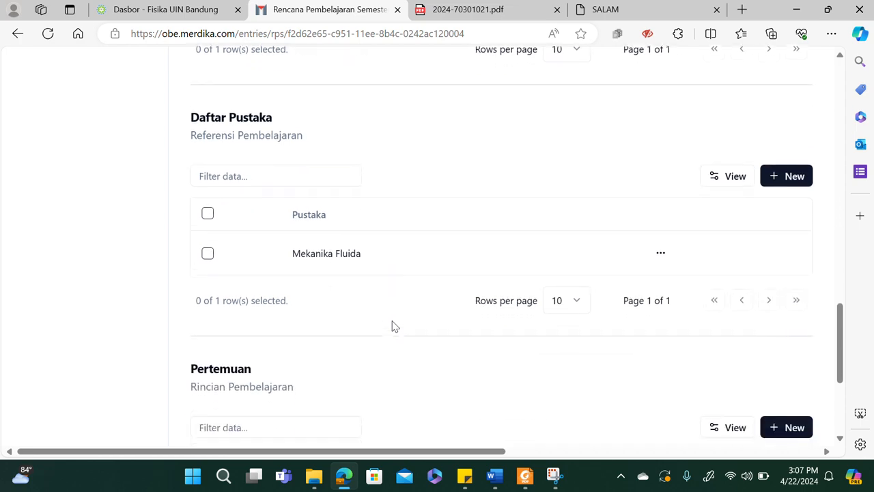
pyautogui.scroll(-5, 392, 325)
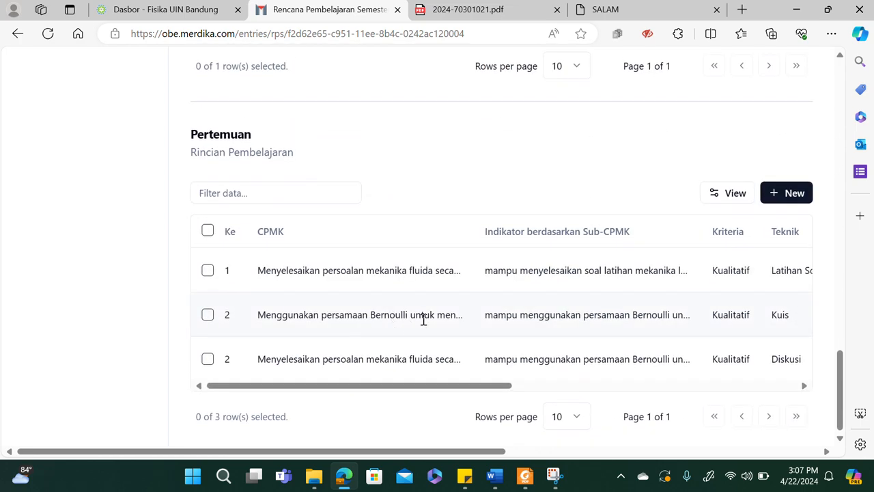
# Step: View the Mahasiswa entry page of the Mekanika Lanjut course plan and return to the plan
pyautogui.scroll(20, 423, 319)
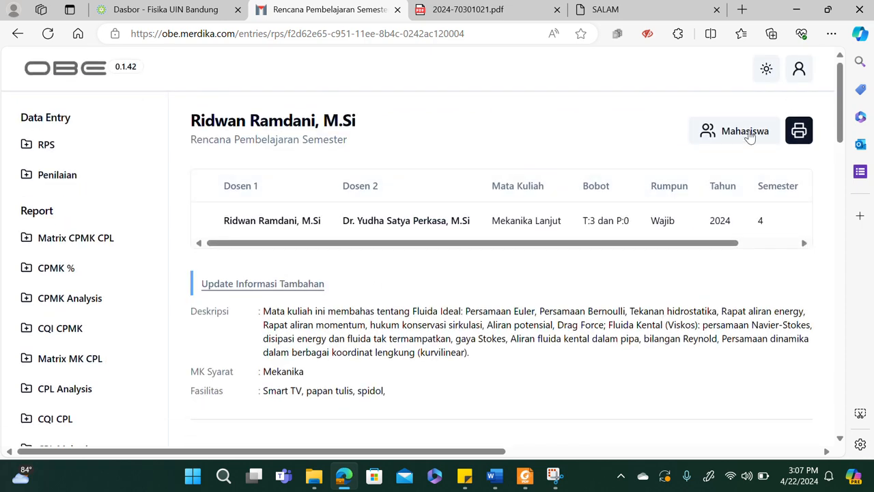
pyautogui.click(736, 136)
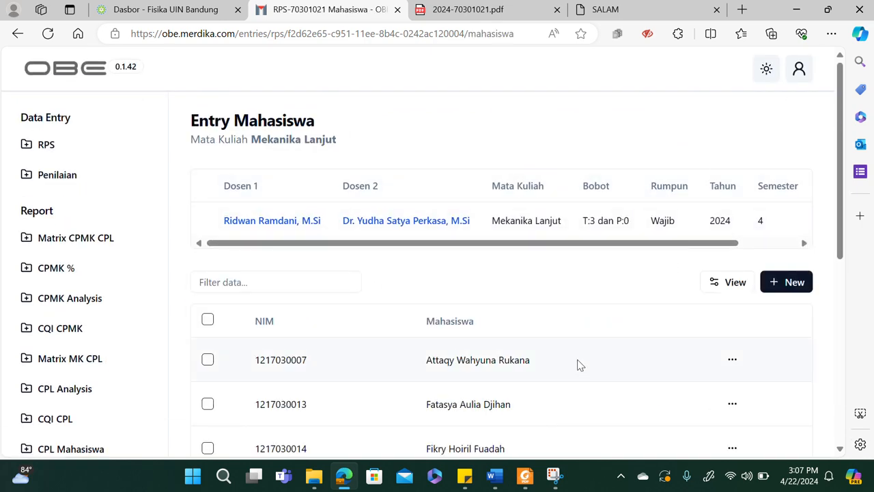
pyautogui.click(15, 34)
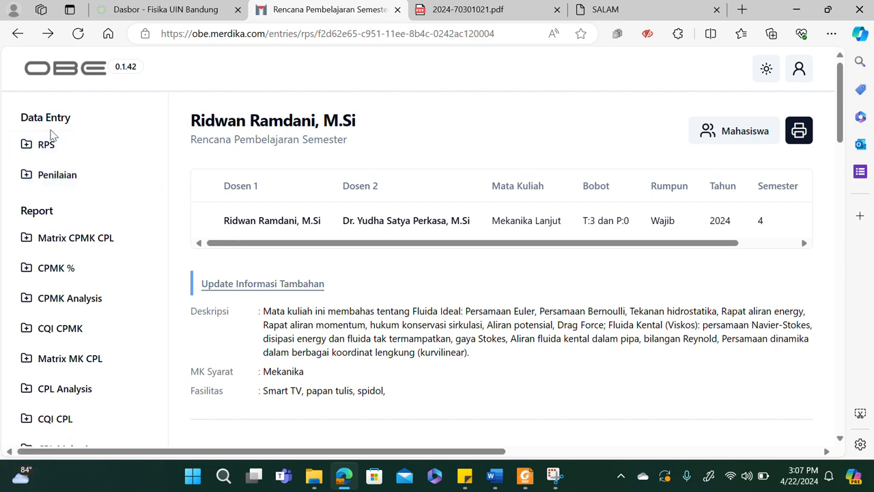
# Step: Open the Penilaian entry page for the Mekanika Lanjut course
pyautogui.click(79, 175)
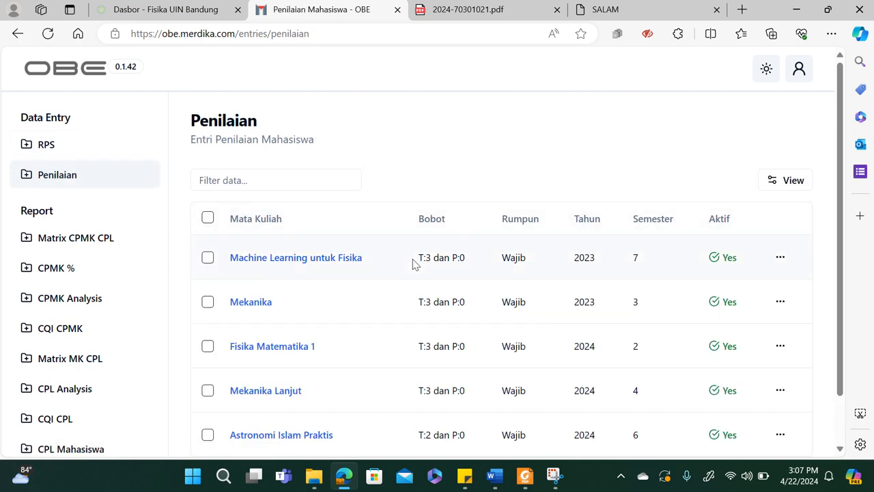
pyautogui.scroll(-1, 415, 264)
pyautogui.scroll(1, 413, 263)
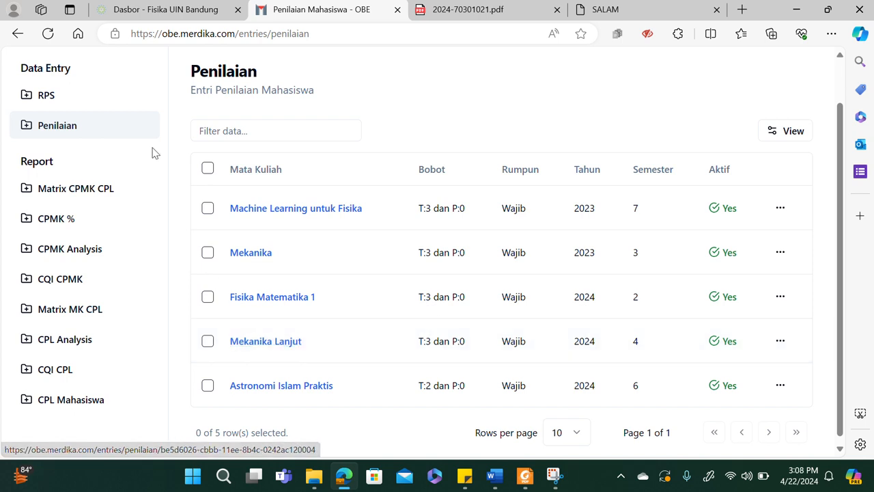
pyautogui.scroll(1, 91, 135)
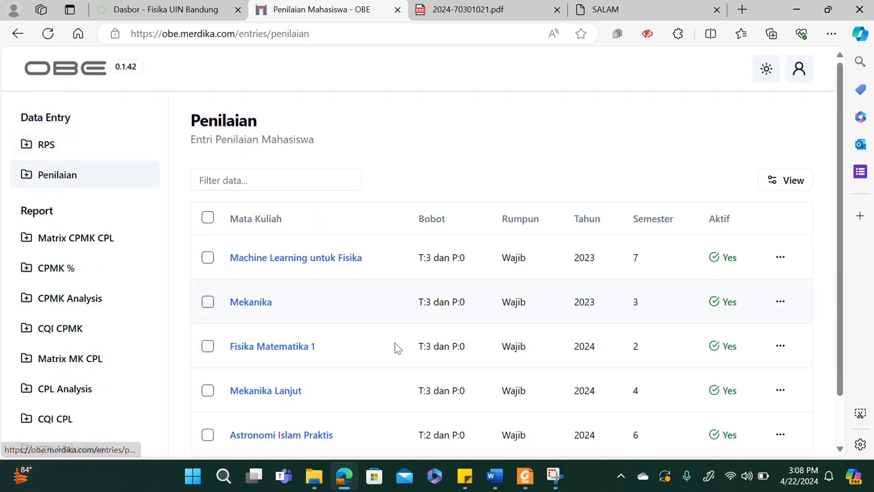
pyautogui.scroll(-2, 397, 348)
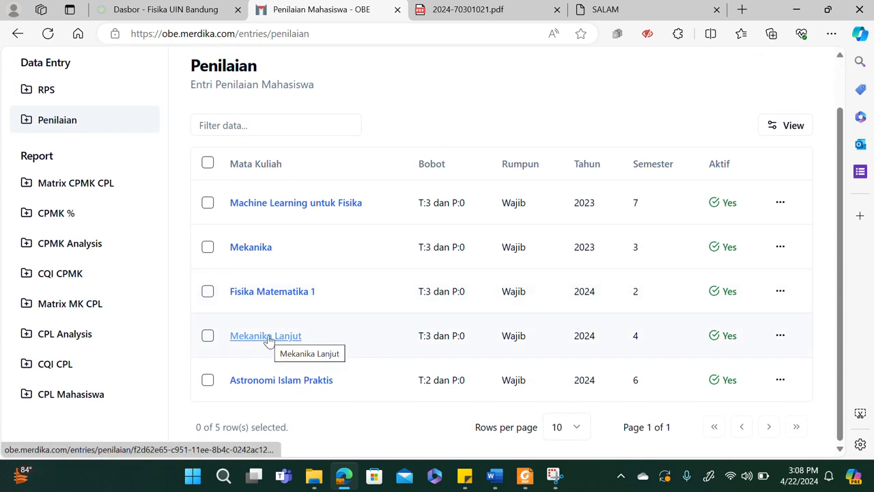
pyautogui.click(267, 335)
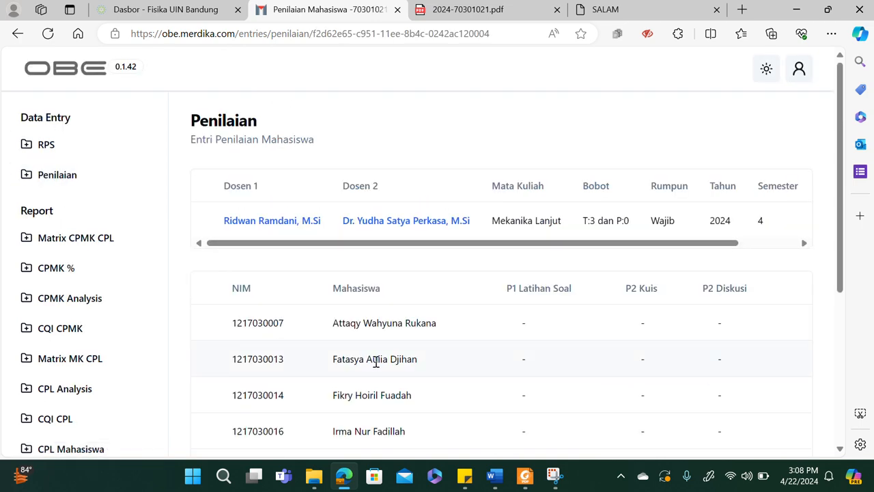
# Step: Set the student assessment table to show 40 rows per page
pyautogui.scroll(-1, 375, 362)
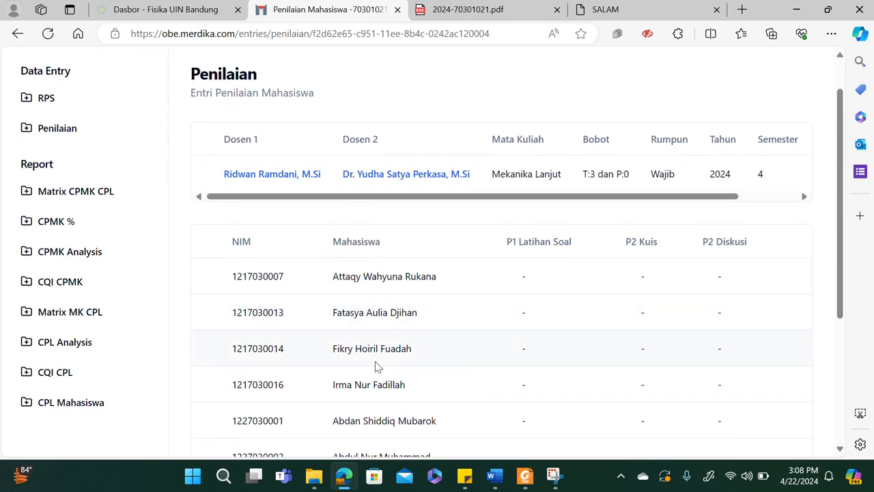
pyautogui.scroll(-3, 375, 366)
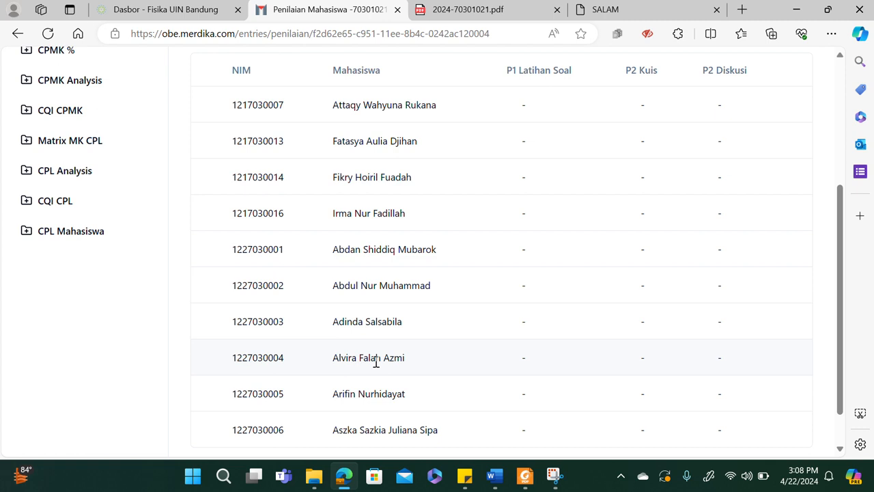
pyautogui.scroll(-1, 376, 362)
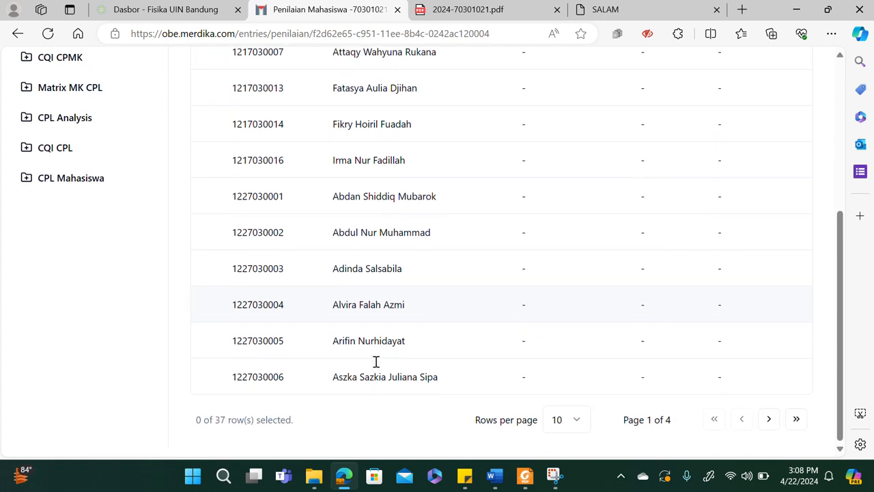
pyautogui.click(578, 429)
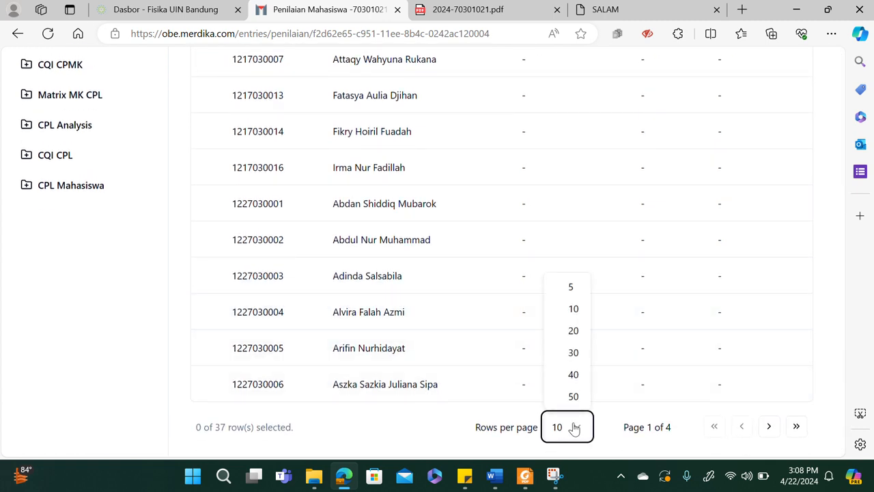
pyautogui.click(573, 375)
# Step: Examine the full student assessment list and its P1 Latihan Soal, P2 Kuis and P2 Diskusi columns
pyautogui.scroll(-10, 488, 366)
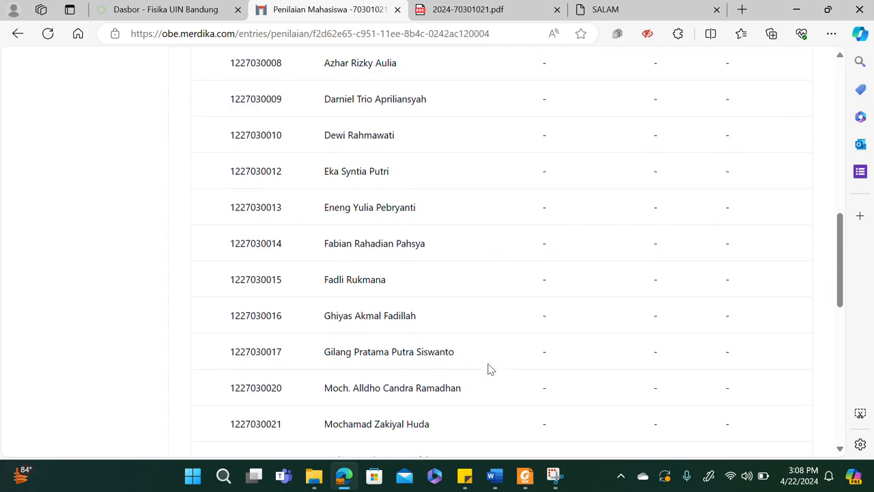
pyautogui.scroll(-3, 488, 369)
pyautogui.scroll(10, 487, 370)
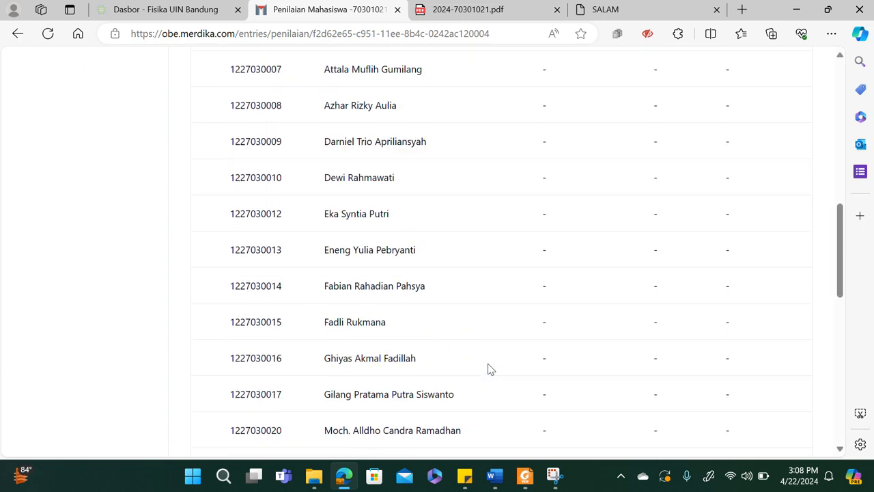
pyautogui.scroll(4, 488, 368)
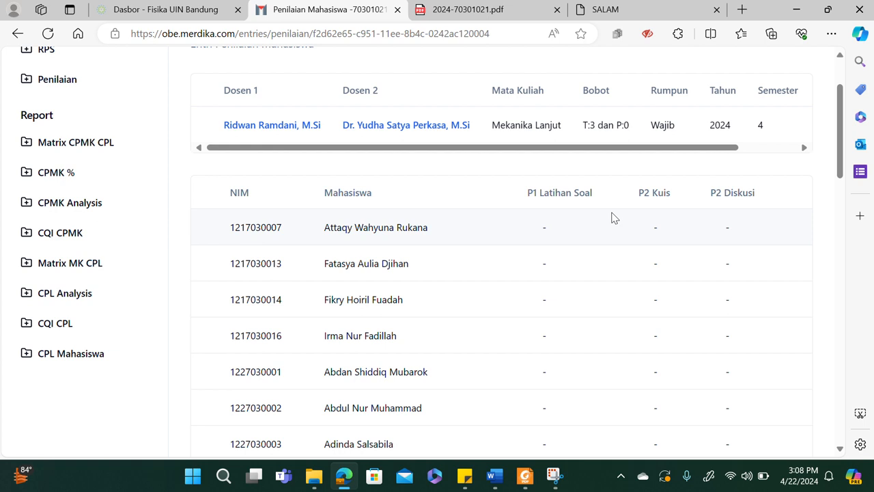
pyautogui.scroll(1, 613, 217)
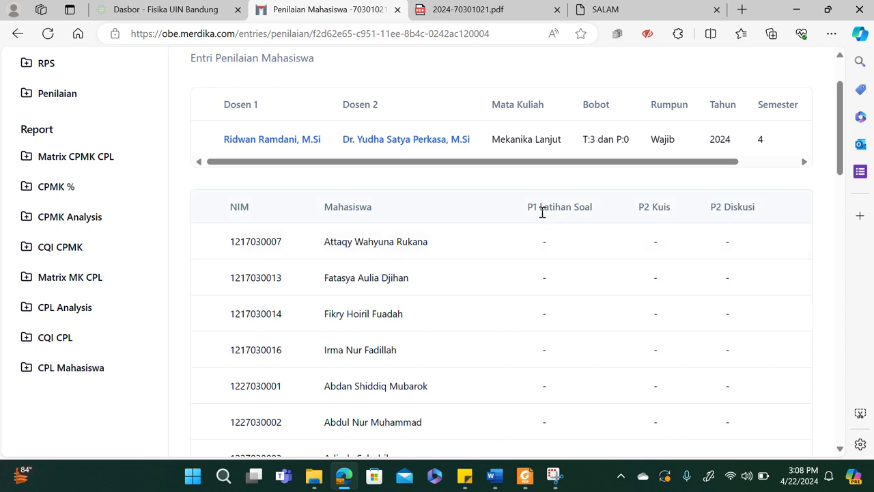
pyautogui.moveTo(540, 212); pyautogui.dragTo(591, 212)
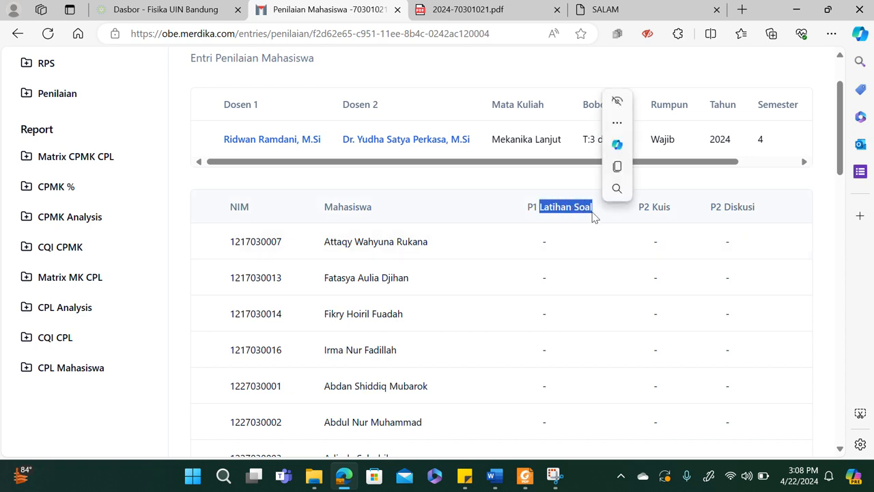
pyautogui.click(644, 211)
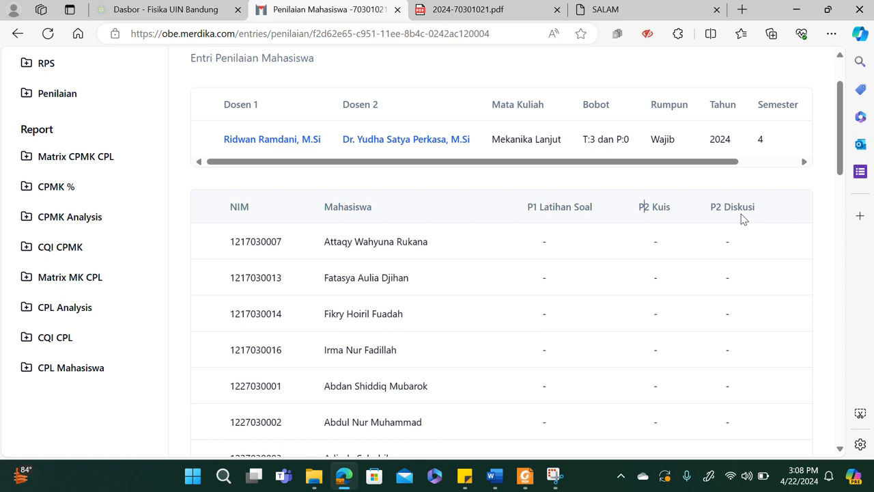
pyautogui.scroll(-1, 669, 246)
pyautogui.scroll(2, 670, 247)
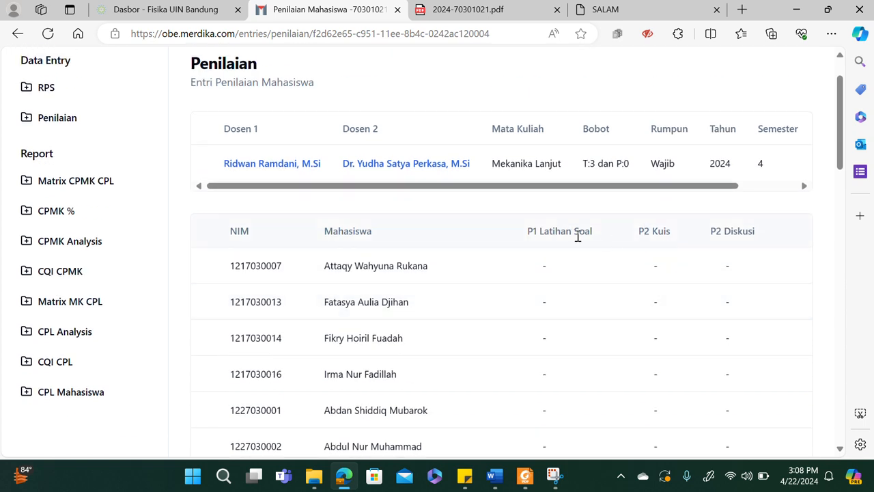
pyautogui.scroll(-3, 530, 318)
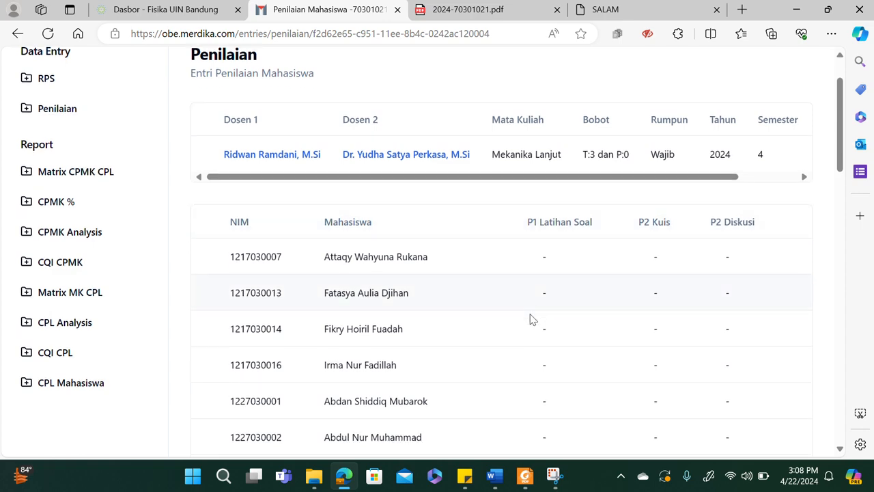
pyautogui.scroll(2, 532, 319)
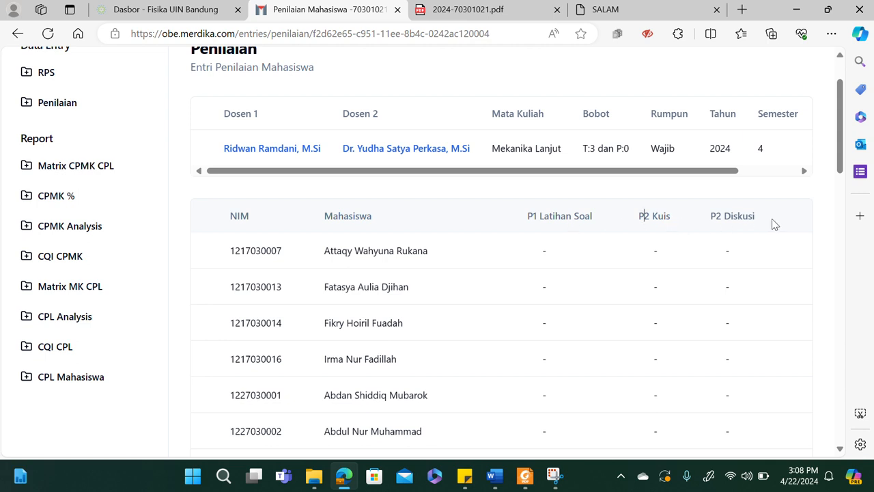
pyautogui.scroll(1, 516, 290)
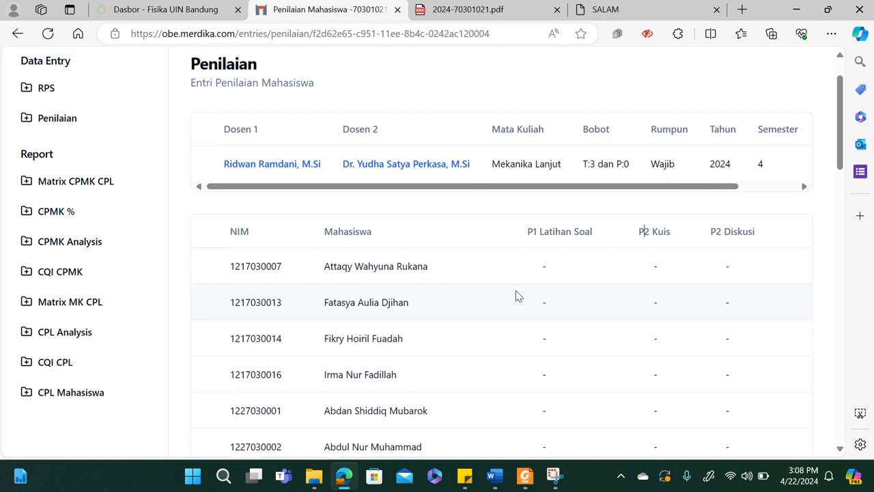
# Step: Open the RPS list in a new tab and the Mekanika Lanjut course plan in the current tab
pyautogui.rightClick(46, 95)
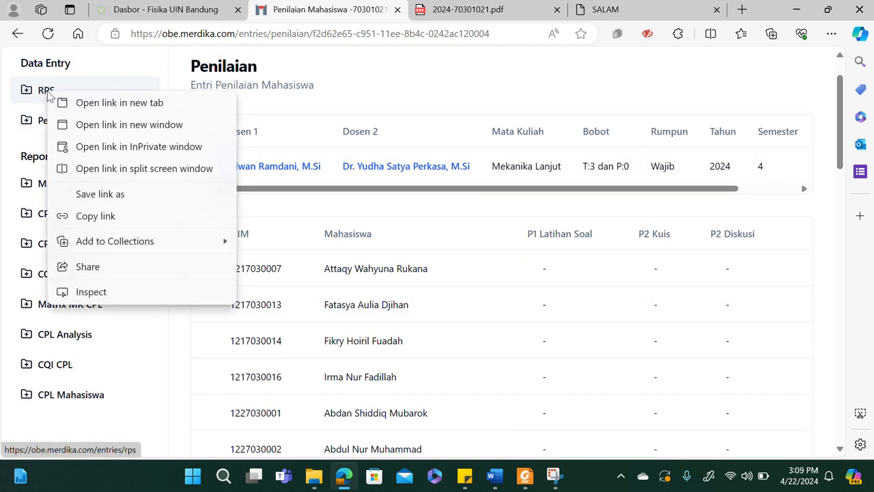
pyautogui.click(69, 102)
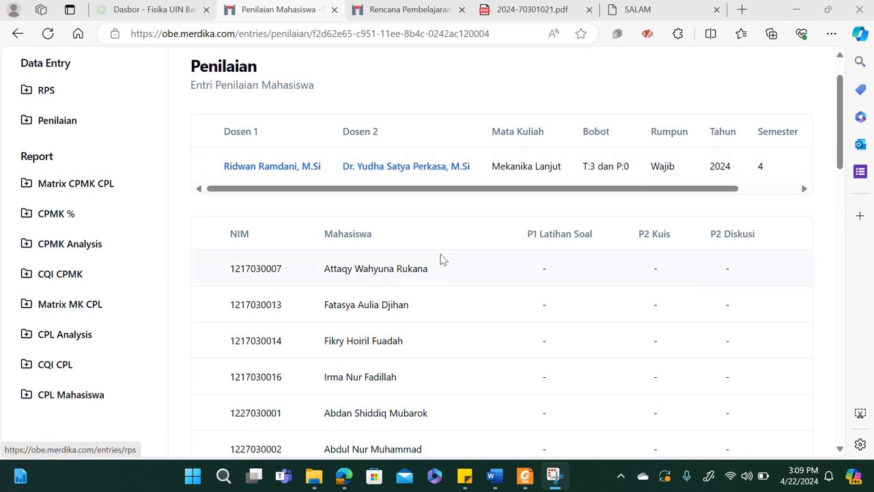
pyautogui.click(263, 172)
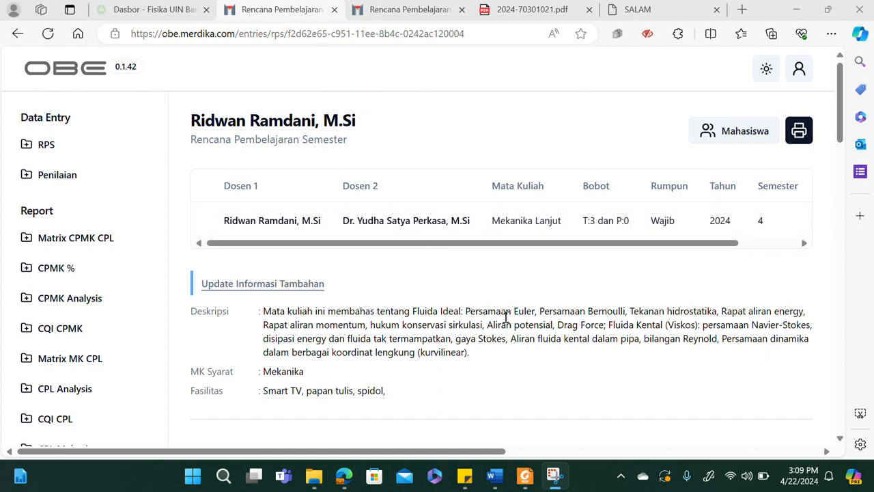
# Step: Start a new Pertemuan entry for Pertemuan ke 3 with CPMK "Menyelesaikan persoalan mekanika fluida secara berkelompok" and "-" as the Sub-CPMK indicator
pyautogui.scroll(-14, 509, 318)
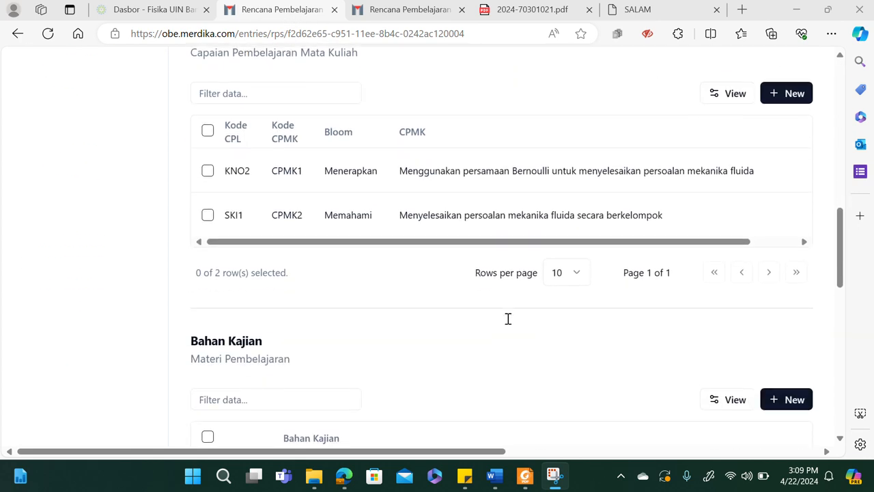
pyautogui.scroll(-6, 508, 319)
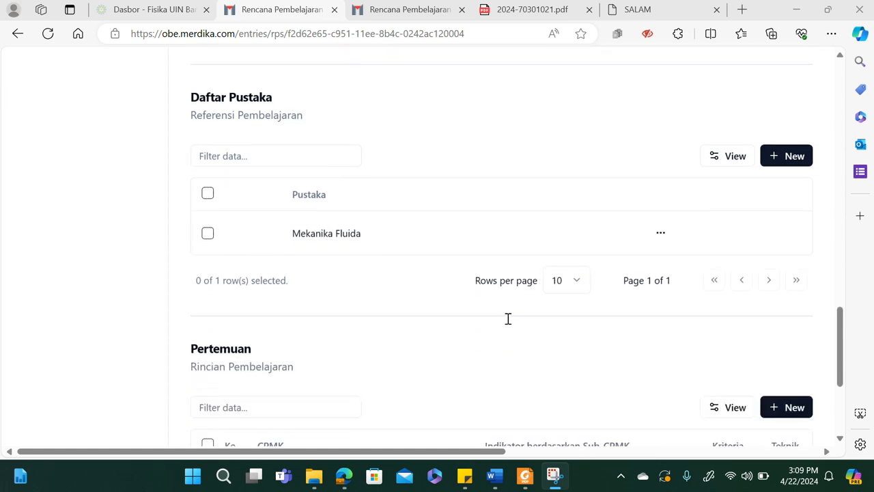
pyautogui.scroll(-2, 508, 319)
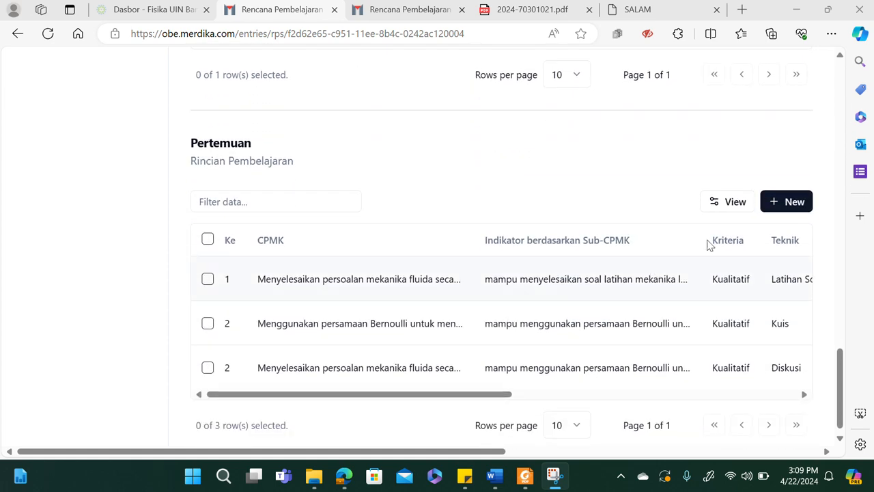
pyautogui.click(791, 205)
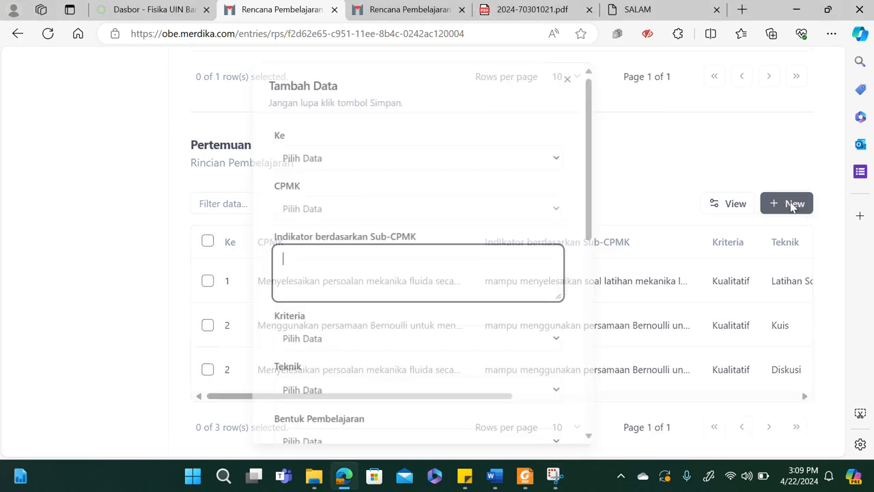
pyautogui.click(410, 155)
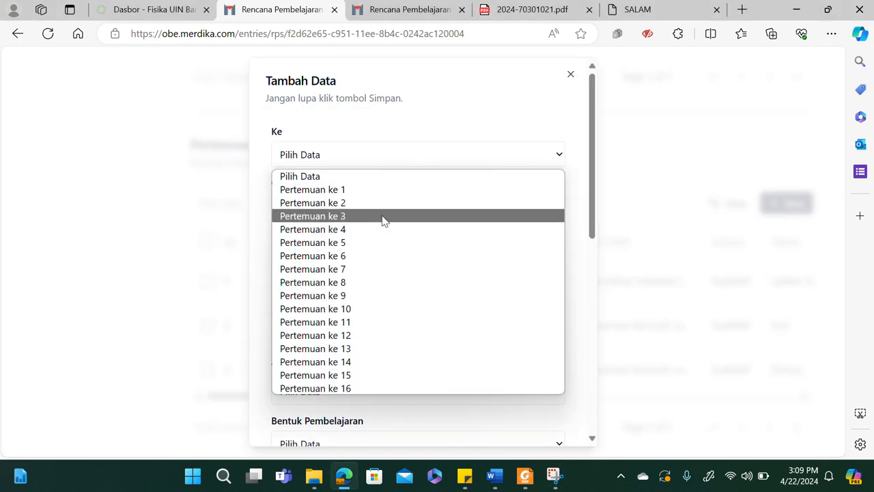
pyautogui.click(381, 218)
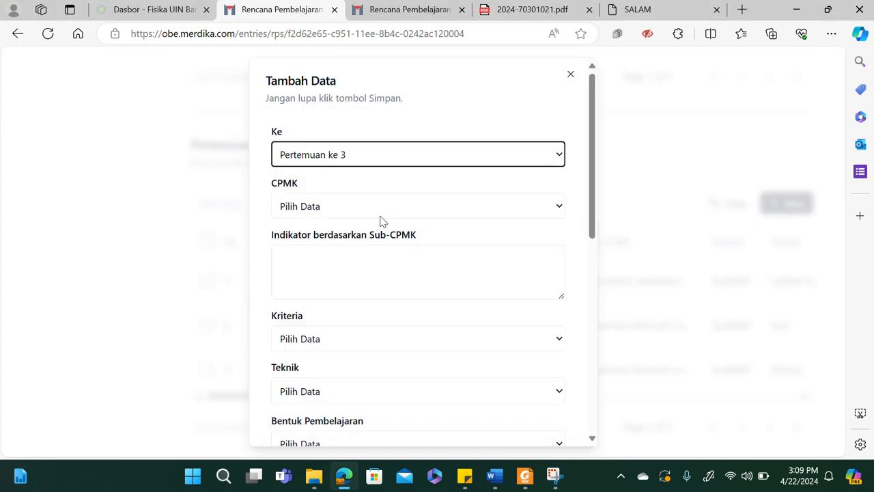
pyautogui.click(521, 209)
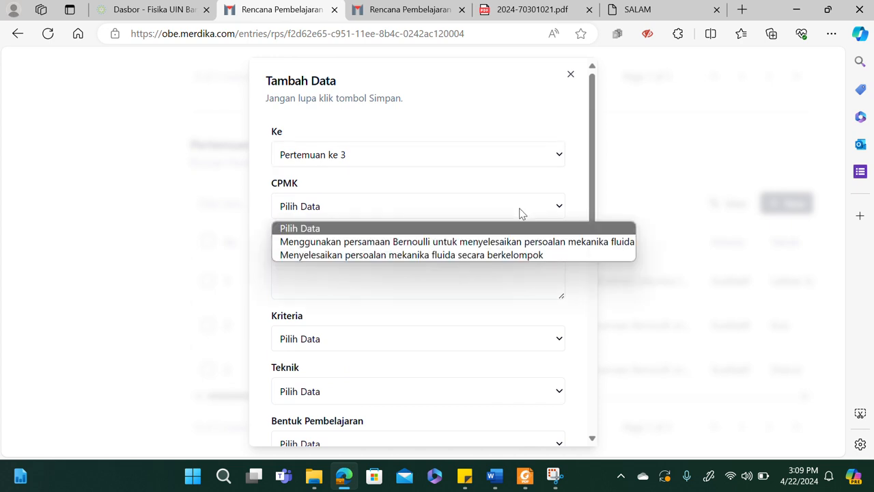
pyautogui.click(519, 255)
pyautogui.click(475, 278)
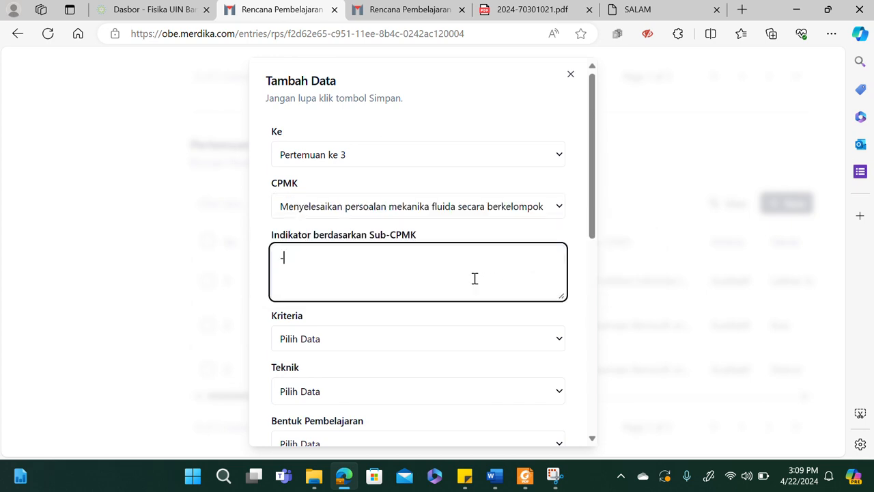
# Step: Set the new meeting's Kriteria to Kualitatif and its Teknik to Presentasi
pyautogui.scroll(-1, 478, 280)
pyautogui.click(501, 281)
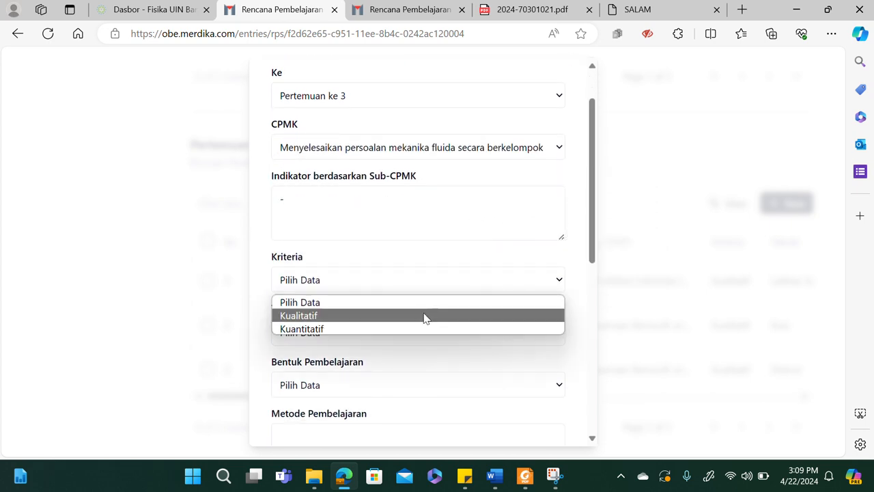
pyautogui.click(423, 318)
pyautogui.scroll(-1, 422, 318)
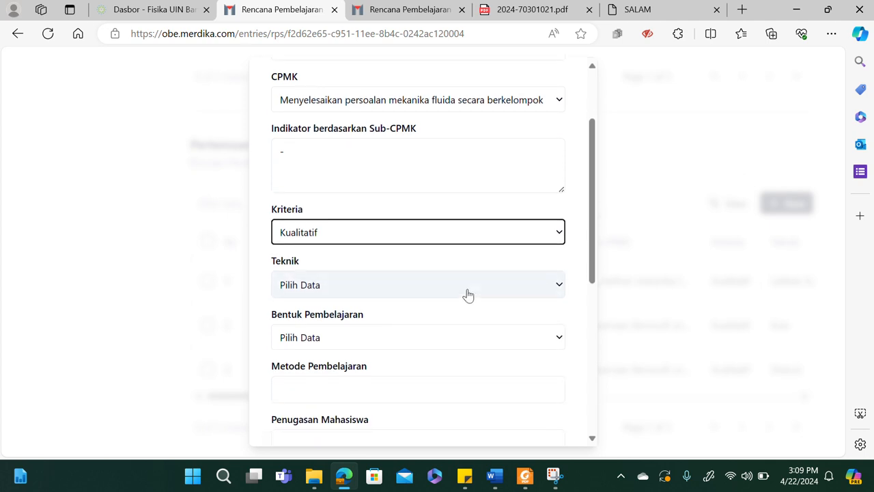
pyautogui.click(468, 295)
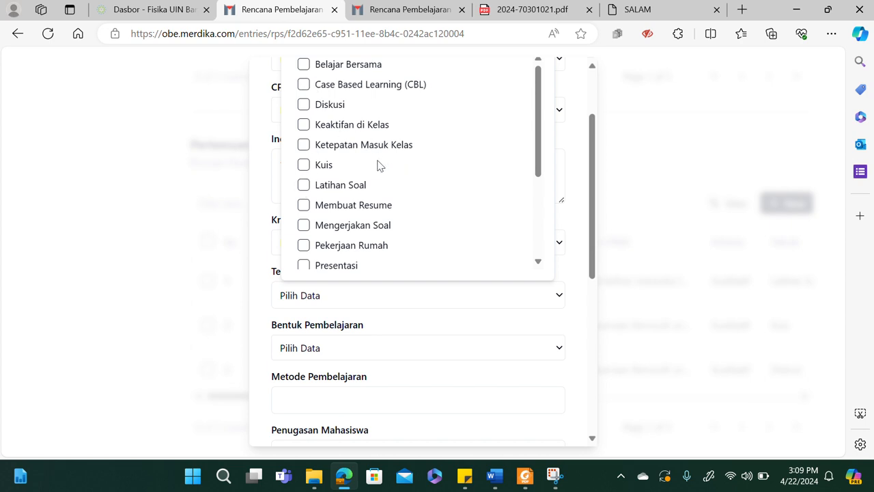
pyautogui.scroll(-1, 380, 166)
pyautogui.scroll(-2, 380, 168)
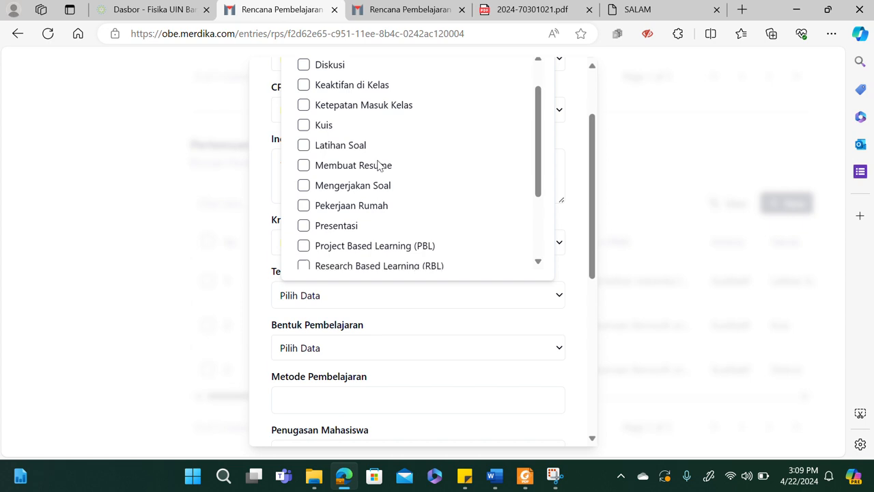
pyautogui.scroll(-1, 355, 230)
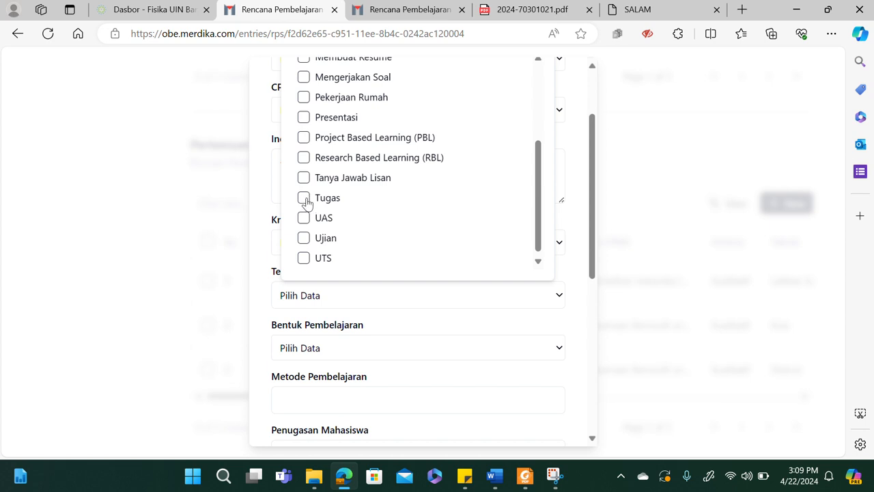
pyautogui.click(303, 118)
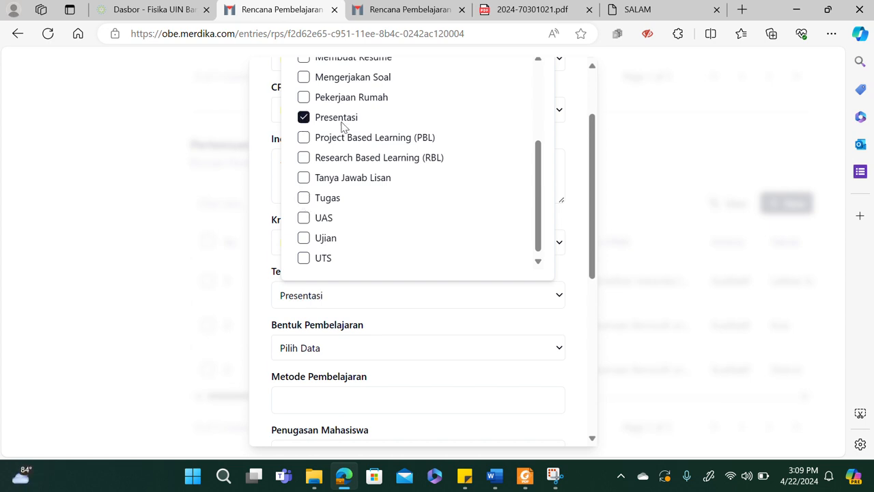
pyautogui.click(576, 139)
# Step: Set the meeting's Bentuk Pembelajaran to Kuliah and enter "-" as its Metode Pembelajaran
pyautogui.scroll(-1, 471, 313)
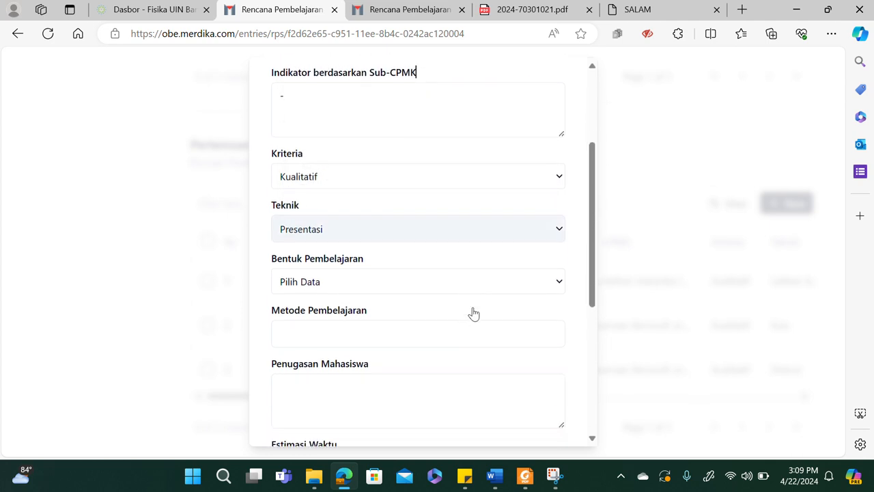
pyautogui.click(517, 278)
pyautogui.click(421, 309)
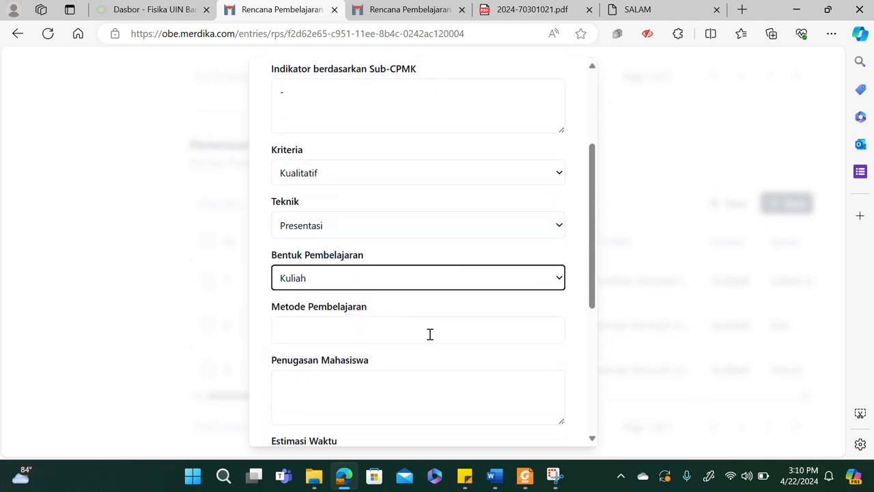
pyautogui.click(430, 334)
pyautogui.write('-')
# Step: Enter "-" for the meeting's Penugasan Mahasiswa, Estimasi Waktu and Materi Pembelajaran [Pustaka]
pyautogui.scroll(-1, 429, 334)
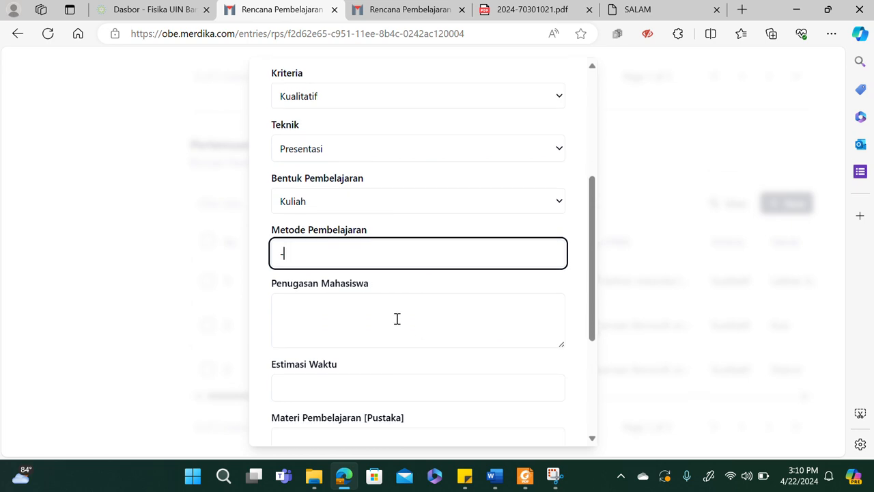
pyautogui.click(396, 319)
pyautogui.scroll(-1, 396, 318)
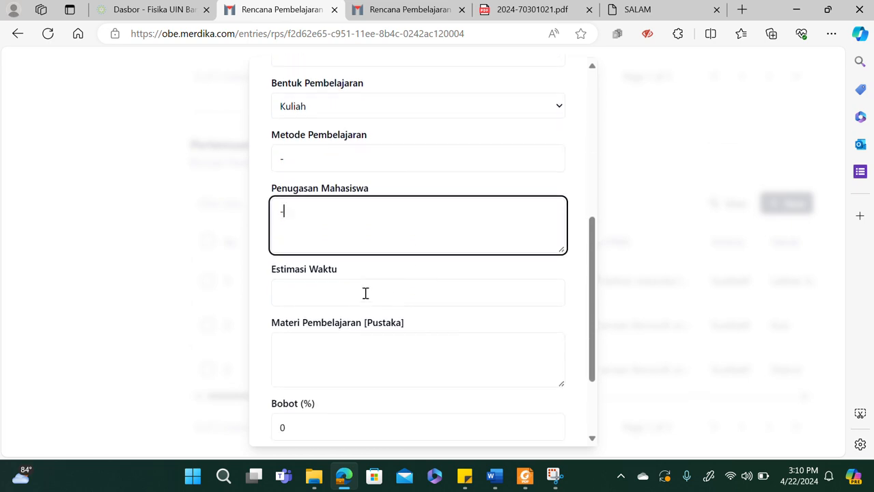
pyautogui.click(364, 290)
pyautogui.write('-')
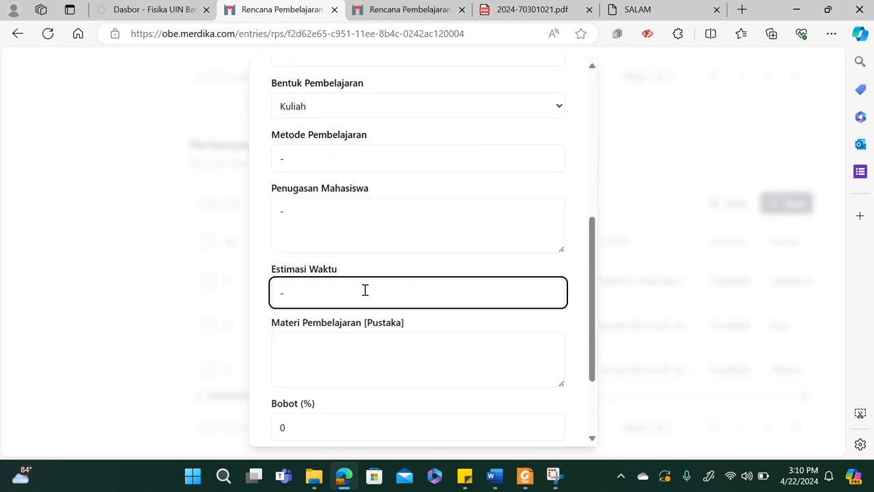
pyautogui.click(345, 362)
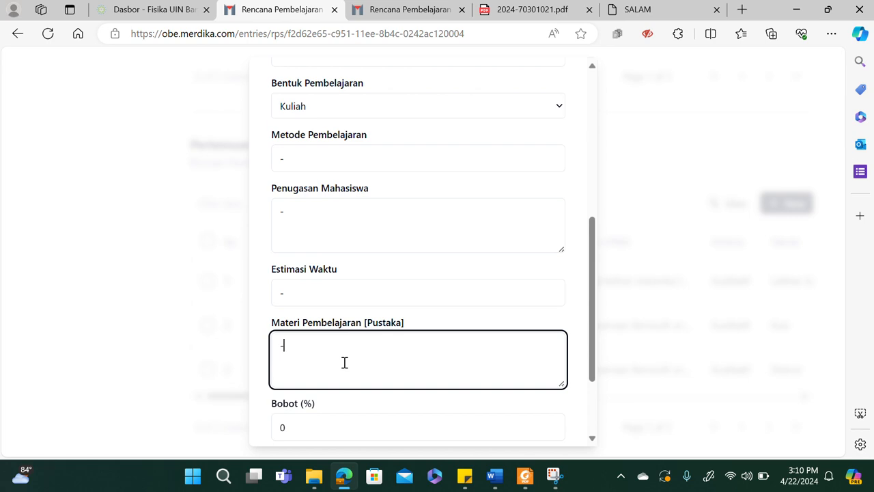
pyautogui.write('-')
# Step: Set the meeting's Bobot (%) to 55 and save the new entry
pyautogui.scroll(-1, 345, 363)
pyautogui.click(291, 350)
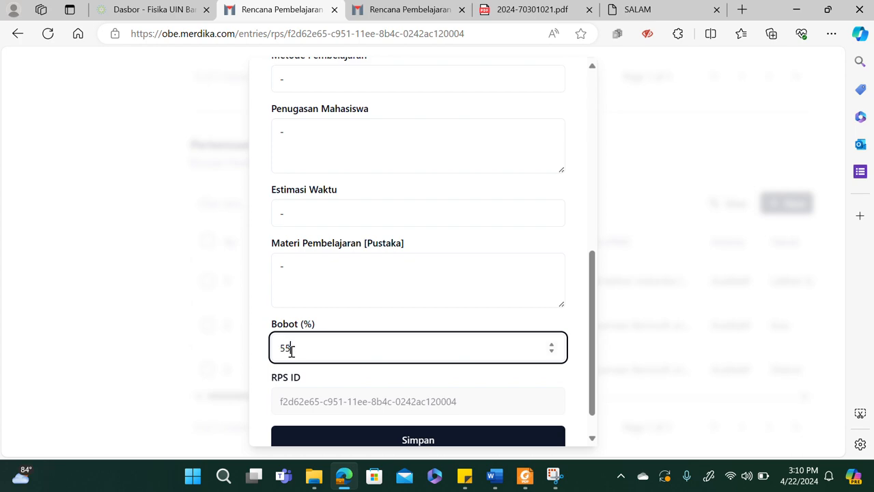
pyautogui.scroll(-1, 364, 387)
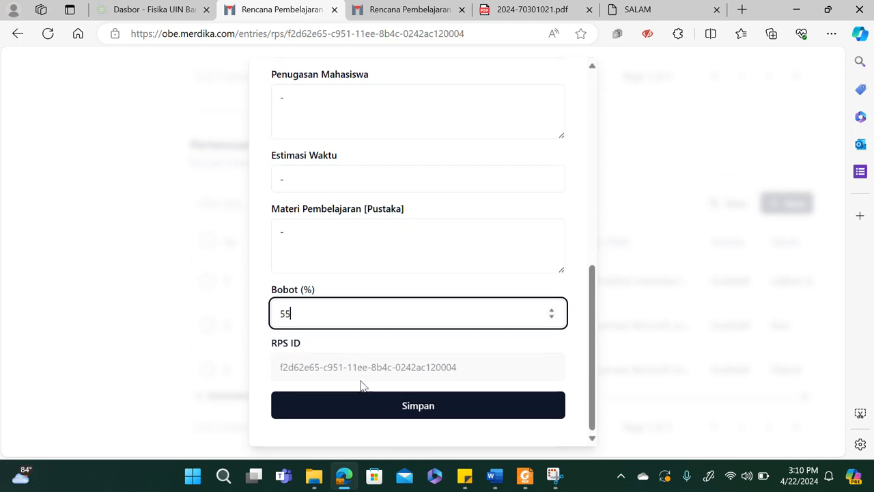
pyautogui.click(399, 405)
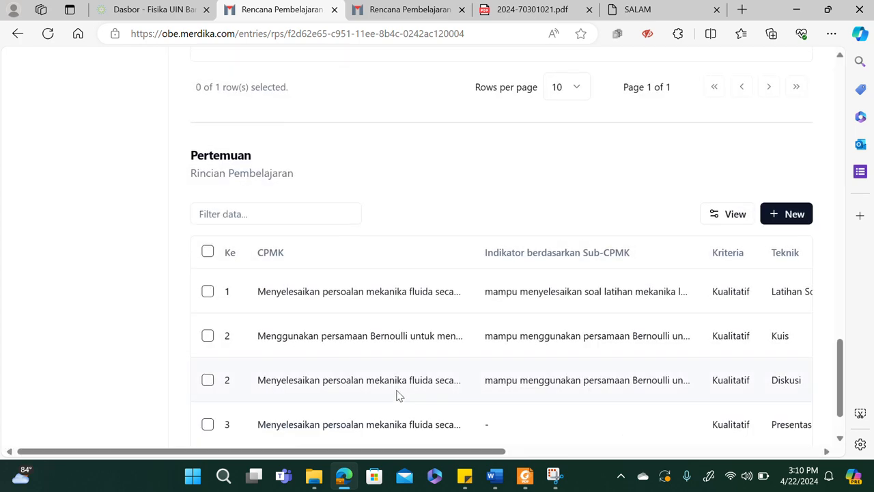
# Step: Review the new meeting 3 row in the Pertemuan table, including its Teknik and Bobot (%) columns
pyautogui.scroll(-1, 393, 362)
pyautogui.scroll(3, 391, 361)
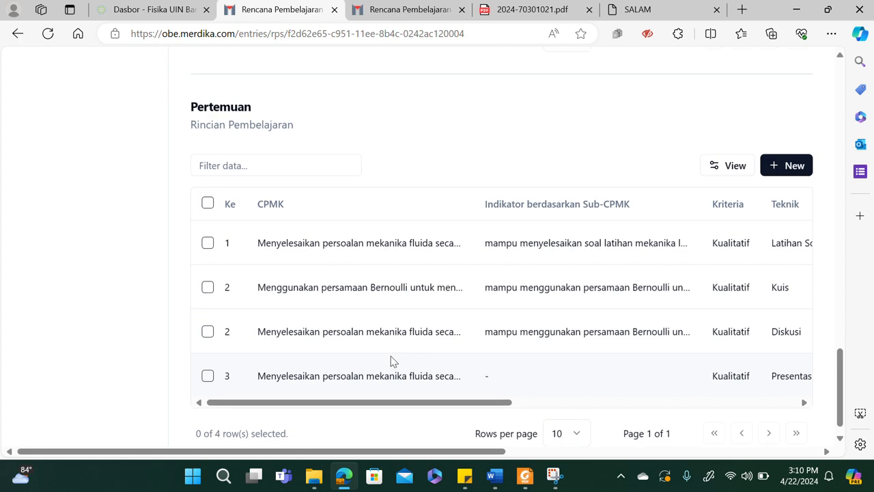
pyautogui.scroll(-4, 391, 362)
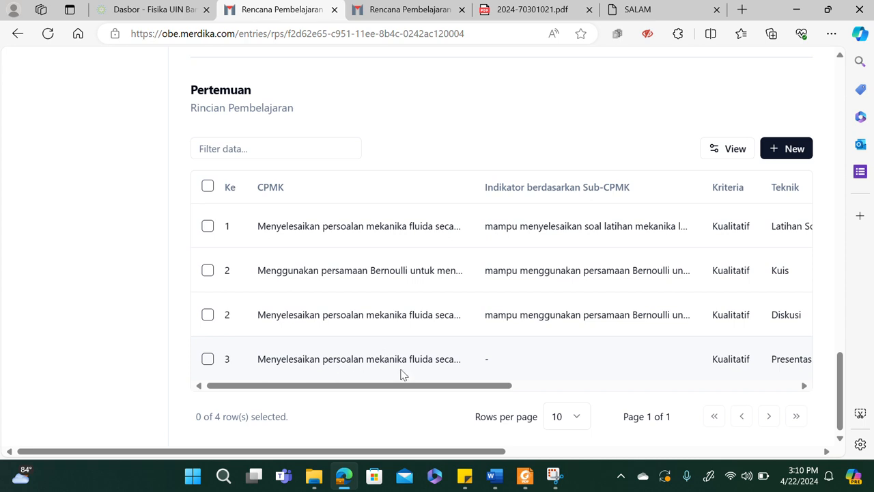
pyautogui.hscroll(10, 427, 345)
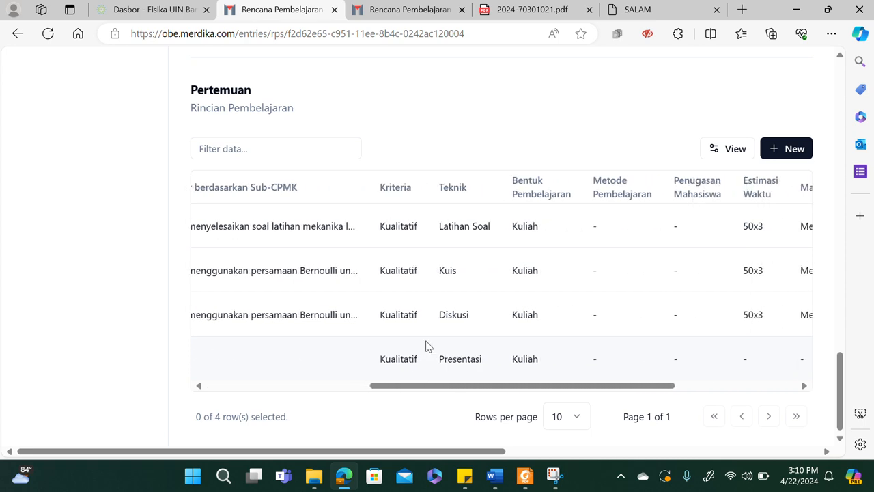
pyautogui.hscroll(4, 426, 347)
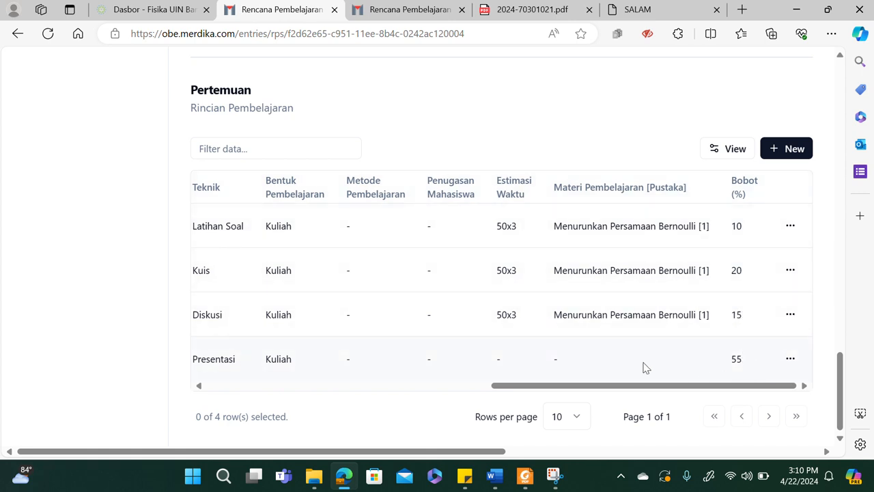
pyautogui.hscroll(-5, 595, 350)
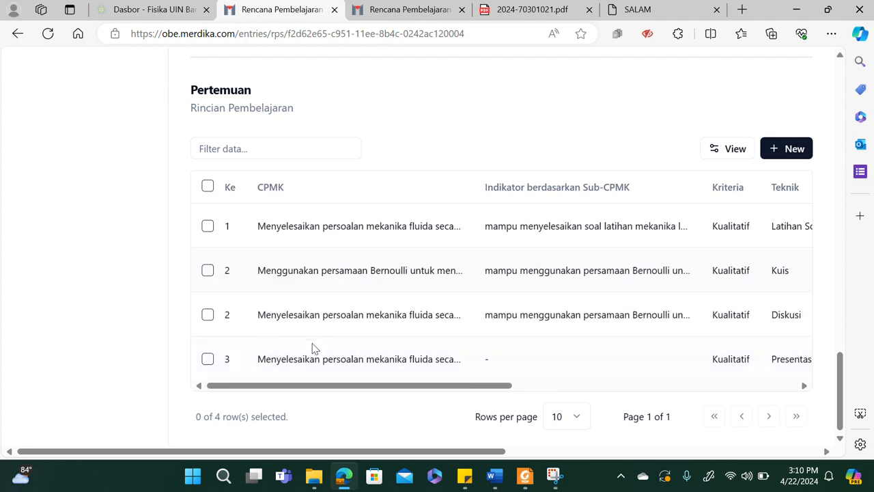
# Step: Open the Mekanika Lanjut course in Penilaian to check its assessment columns
pyautogui.scroll(15, 311, 370)
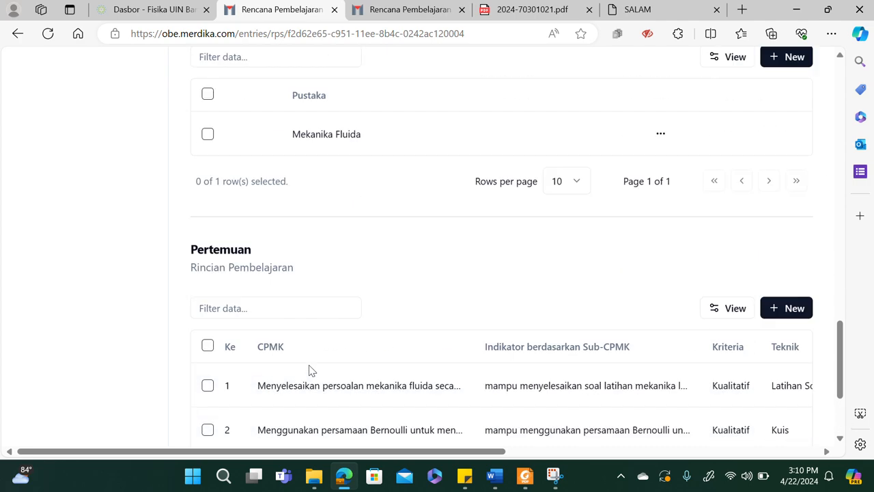
pyautogui.scroll(5, 310, 369)
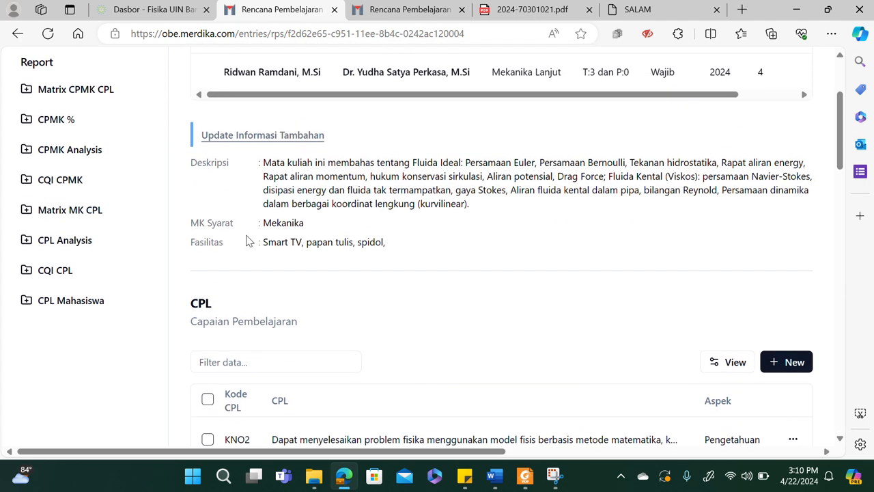
pyautogui.click(58, 165)
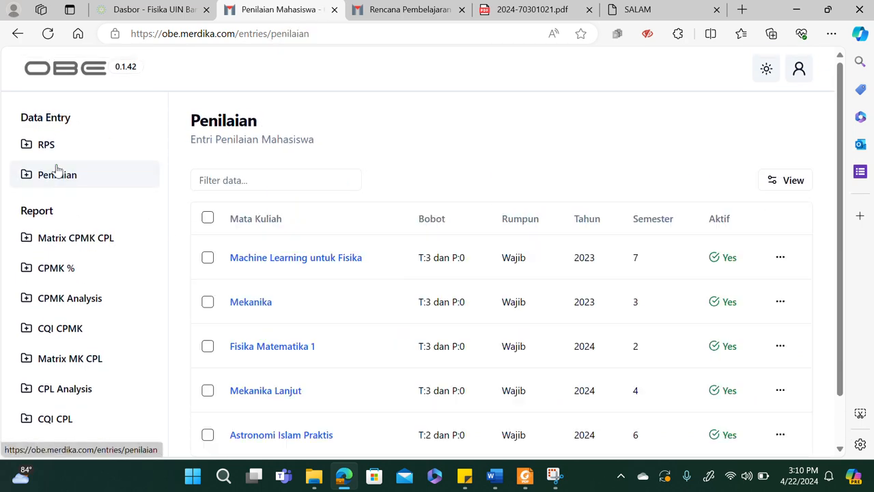
pyautogui.scroll(-1, 318, 334)
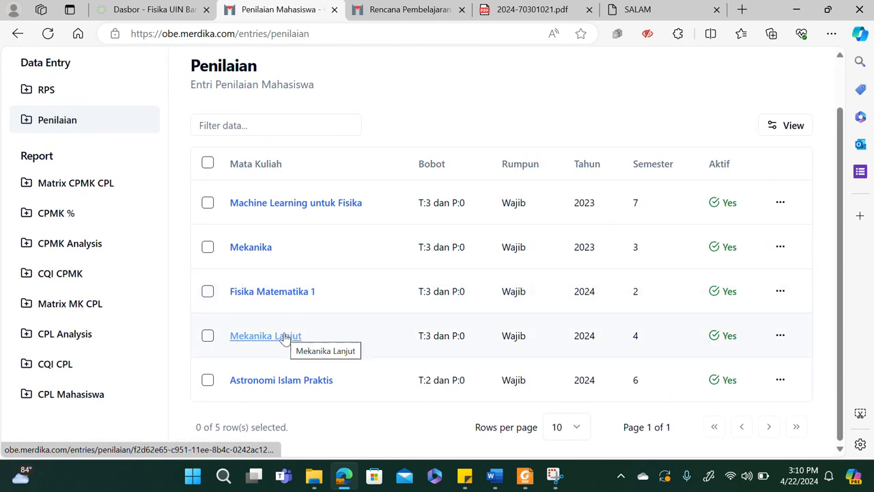
pyautogui.click(286, 336)
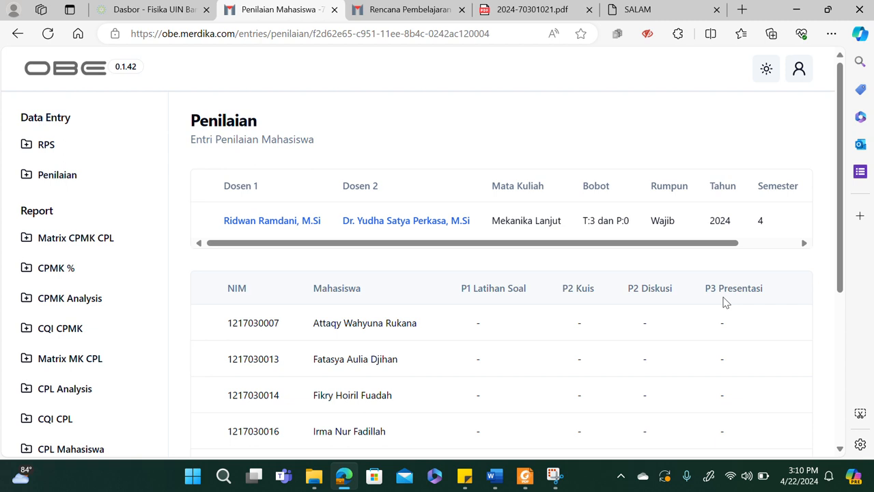
# Step: Return to the RPS list and open the Mekanika Lanjut RPS at its Pertemuan section
pyautogui.click(68, 146)
pyautogui.scroll(-2, 355, 307)
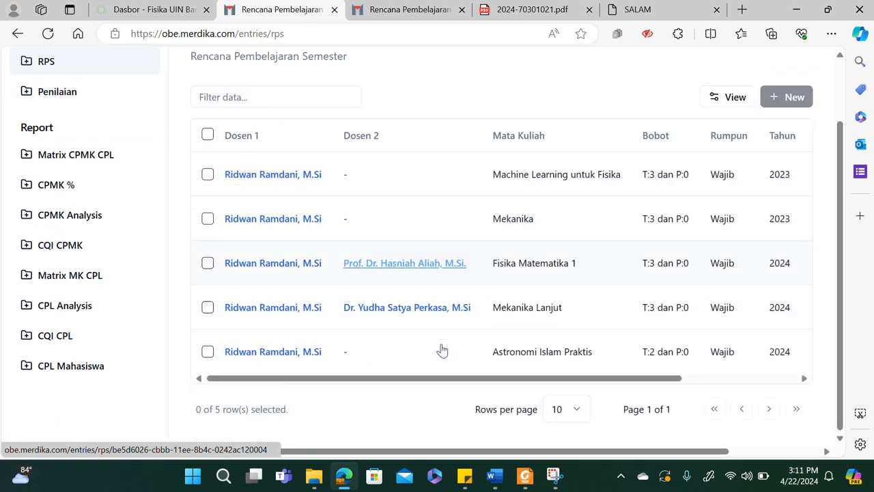
pyautogui.click(276, 313)
pyautogui.scroll(-5, 367, 347)
pyautogui.scroll(-10, 367, 347)
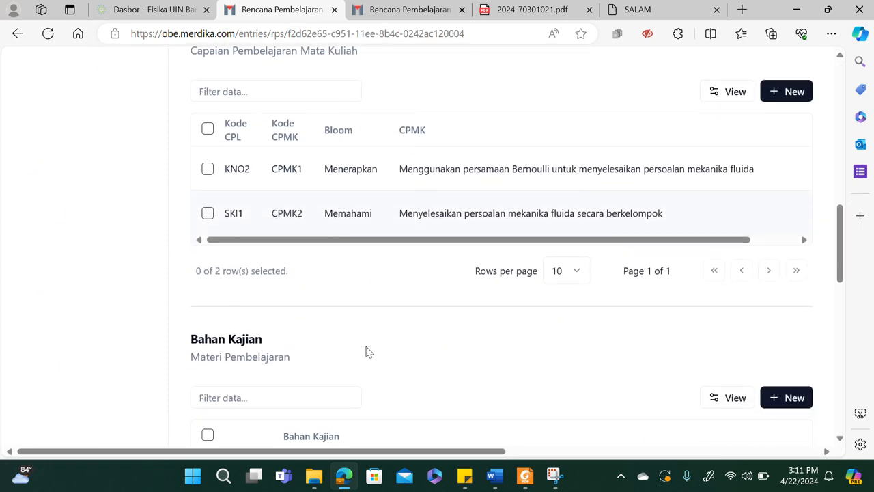
pyautogui.scroll(-5, 367, 351)
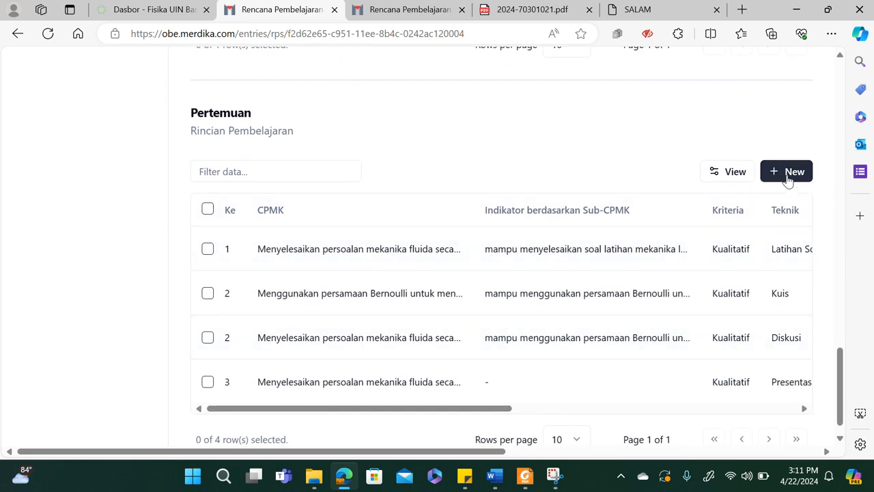
# Step: Start a new entry for Pertemuan ke 4 with the CPMK on using persamaan Bernoulli for persoalan mekanika fluida
pyautogui.click(788, 176)
pyautogui.click(478, 159)
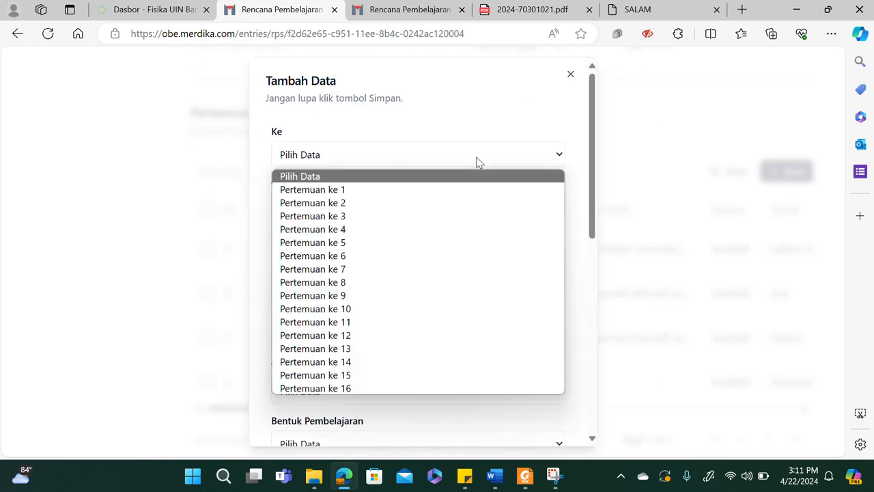
pyautogui.click(385, 233)
pyautogui.click(448, 212)
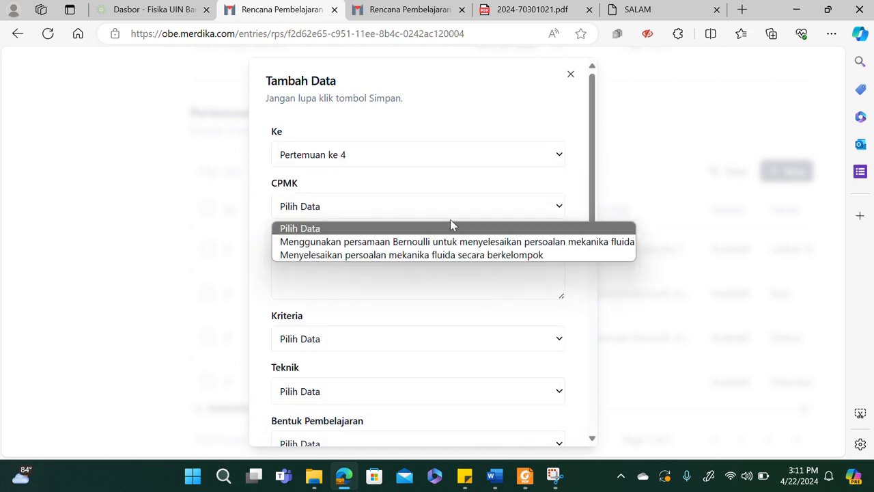
pyautogui.click(460, 242)
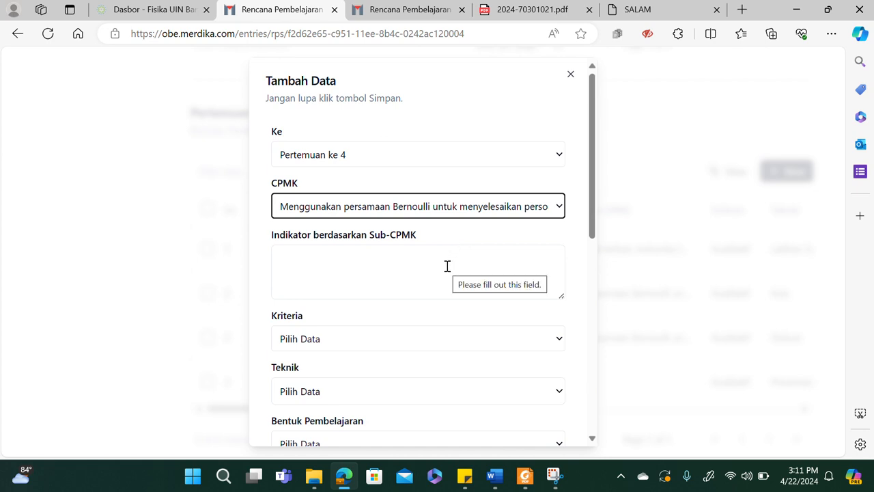
# Step: Enter "-" as the meeting's Indikator berdasarkan Sub-CPMK and set its Kriteria to Kualitatif
pyautogui.click(447, 265)
pyautogui.scroll(-1, 447, 266)
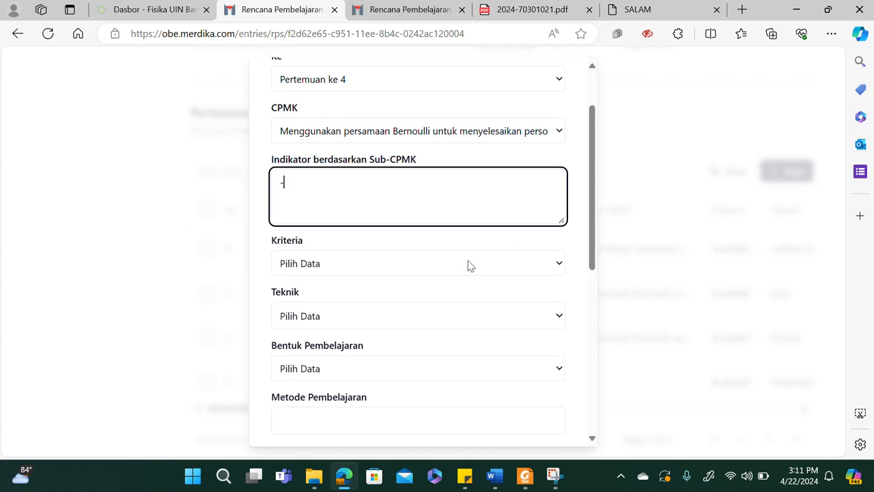
pyautogui.click(468, 264)
pyautogui.click(388, 301)
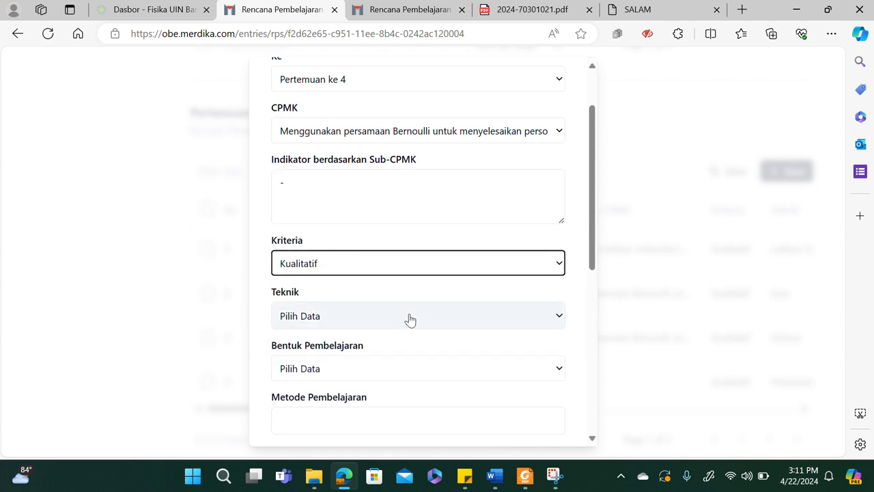
# Step: Choose Tugas as the new meeting's Teknik
pyautogui.click(408, 318)
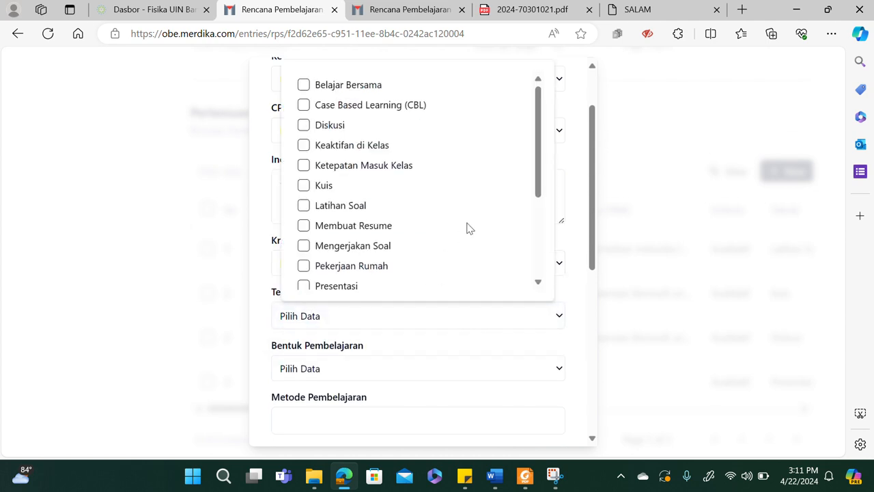
pyautogui.scroll(-3, 340, 193)
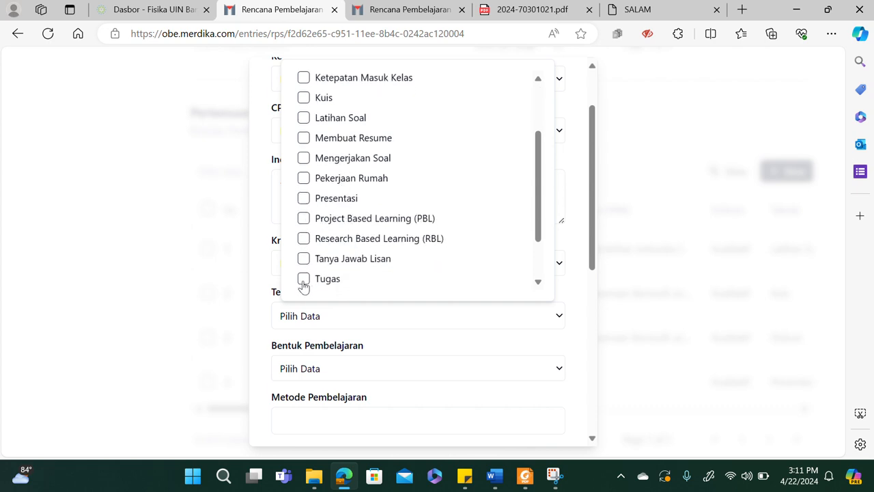
pyautogui.click(303, 278)
# Step: Set Bentuk Pembelajaran to Kuliah and enter "-" as Metode Pembelajaran for the Tugas meeting
pyautogui.scroll(-2, 408, 351)
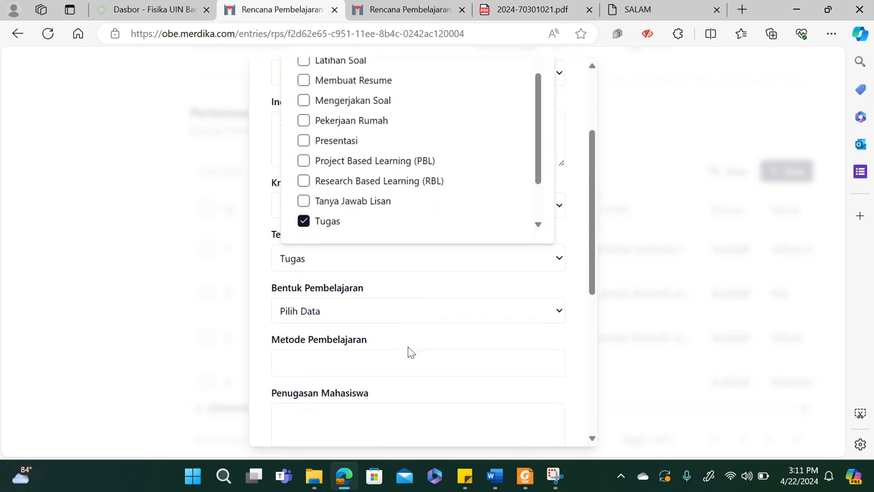
pyautogui.click(562, 315)
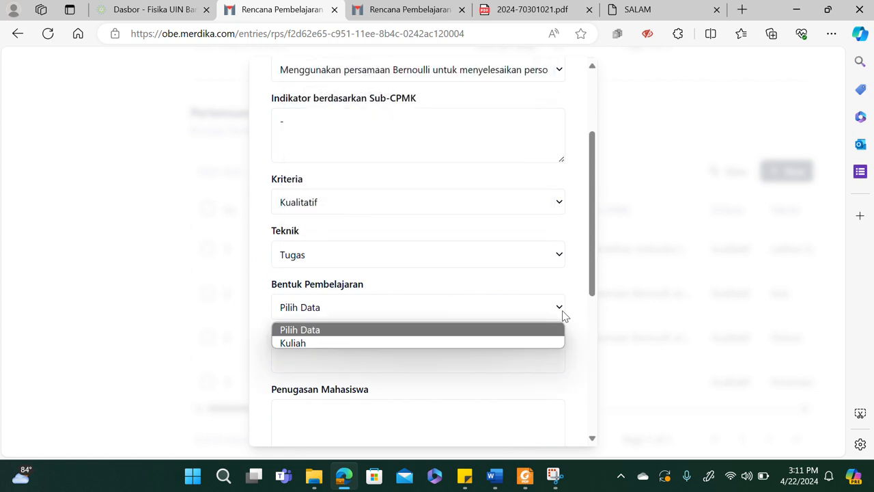
pyautogui.click(454, 343)
pyautogui.click(437, 353)
pyautogui.write('-')
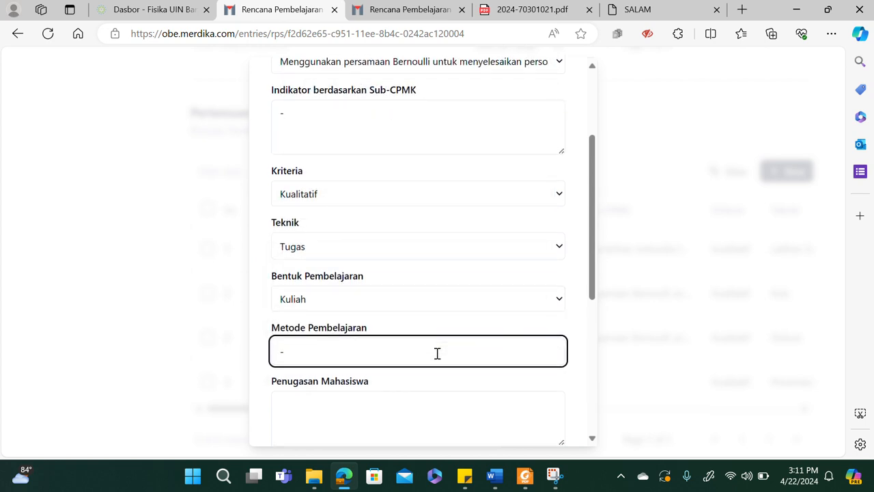
# Step: Enter "-" for Penugasan Mahasiswa, Estimasi Waktu and Materi Pembelajaran [Pustaka], and save the new meeting entry
pyautogui.scroll(-2, 413, 339)
pyautogui.click(390, 325)
pyautogui.scroll(-2, 390, 326)
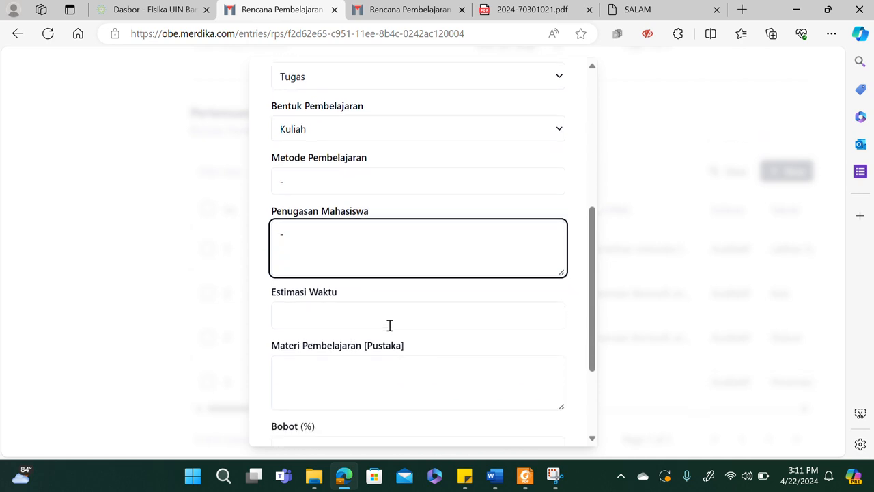
pyautogui.click(361, 318)
pyautogui.write('-')
pyautogui.scroll(-1, 362, 318)
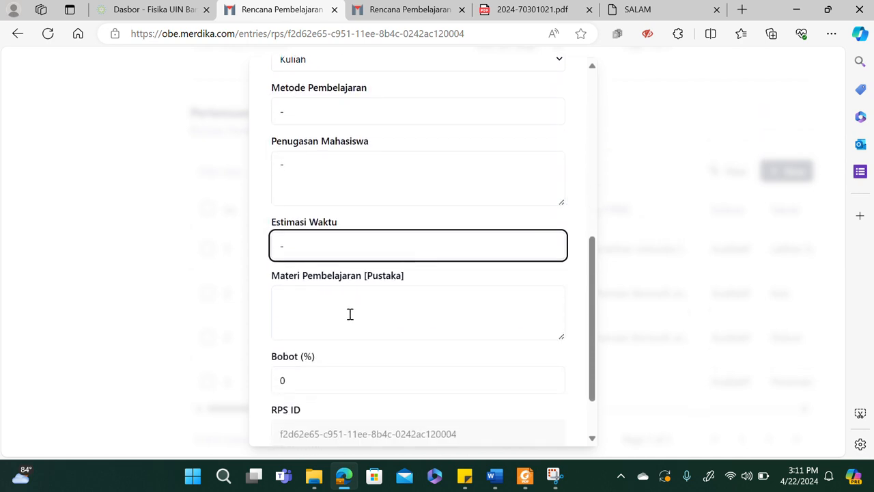
pyautogui.click(350, 314)
pyautogui.scroll(-2, 350, 314)
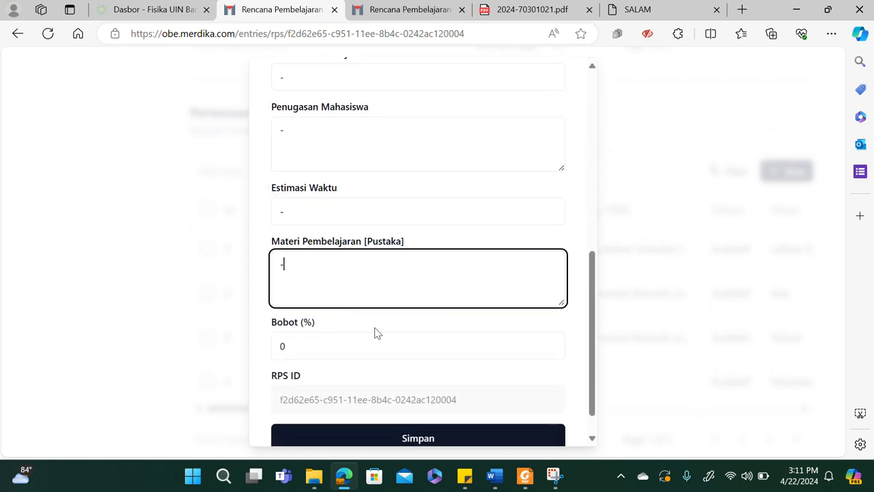
pyautogui.click(419, 415)
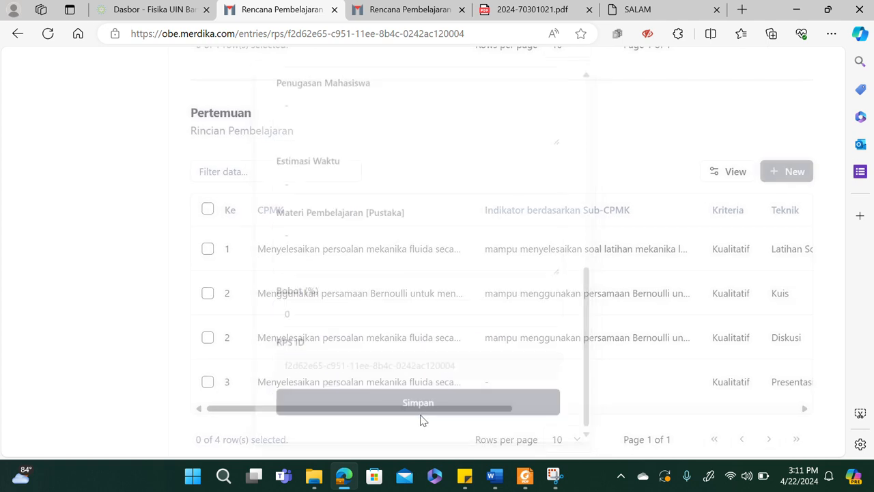
pyautogui.scroll(-1, 478, 345)
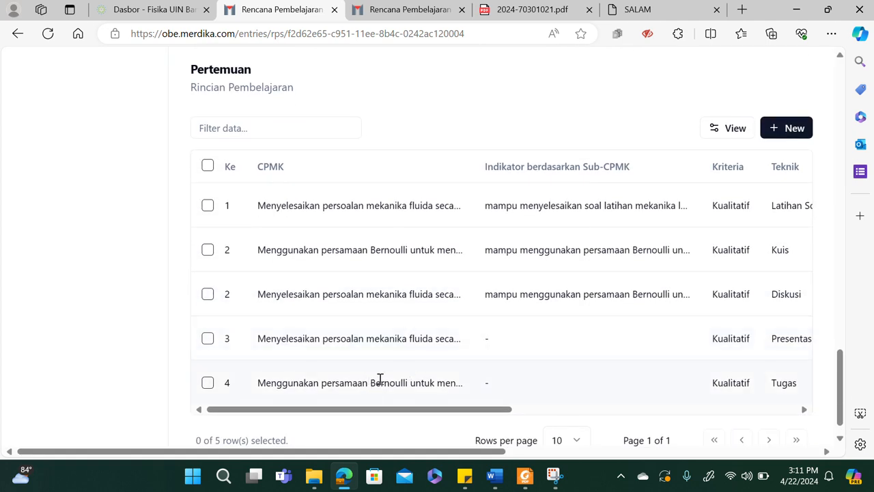
# Step: Reopen Mekanika Lanjut in Penilaian and review its assessment columns and student list
pyautogui.scroll(20, 386, 286)
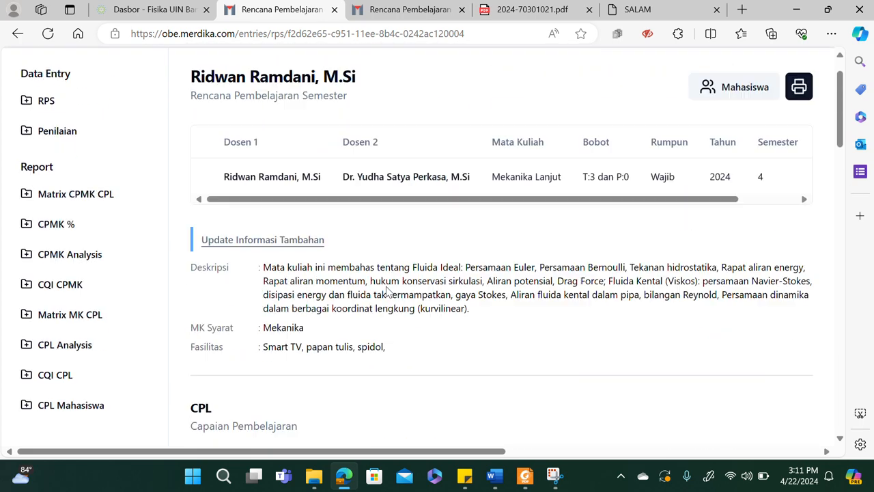
pyautogui.click(72, 175)
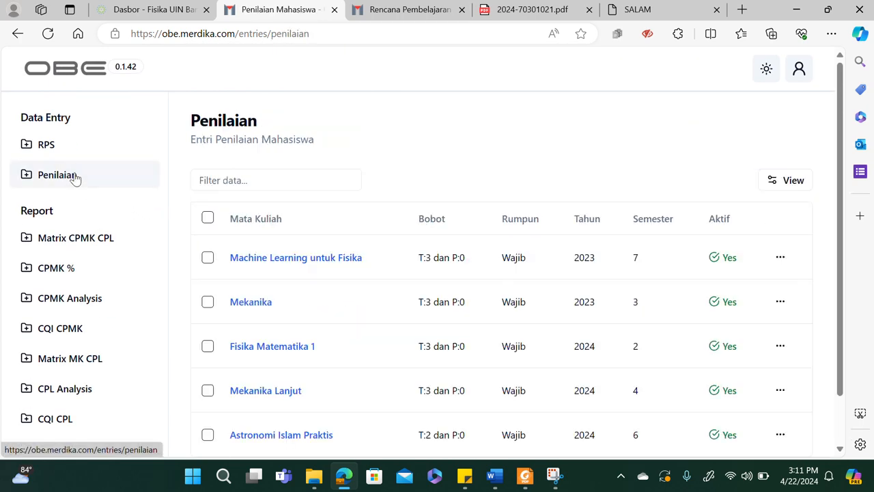
pyautogui.scroll(-1, 359, 312)
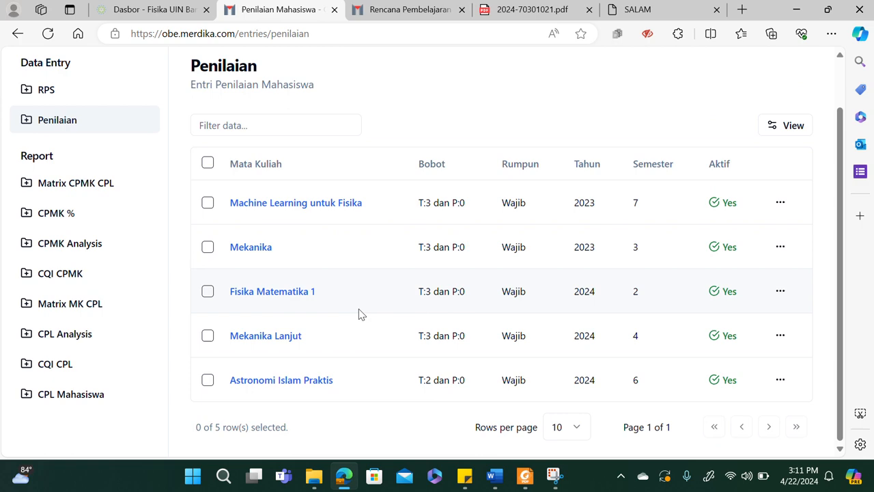
pyautogui.click(267, 338)
pyautogui.scroll(-1, 488, 328)
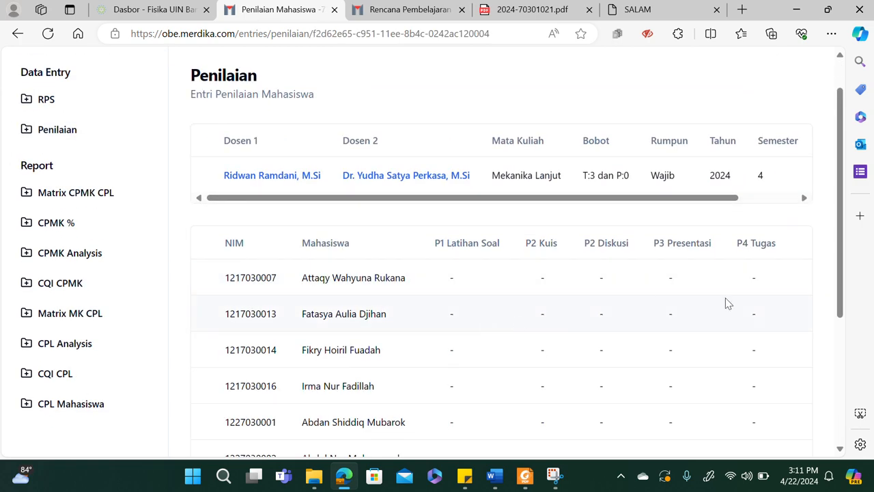
pyautogui.scroll(-5, 576, 359)
pyautogui.scroll(5, 575, 359)
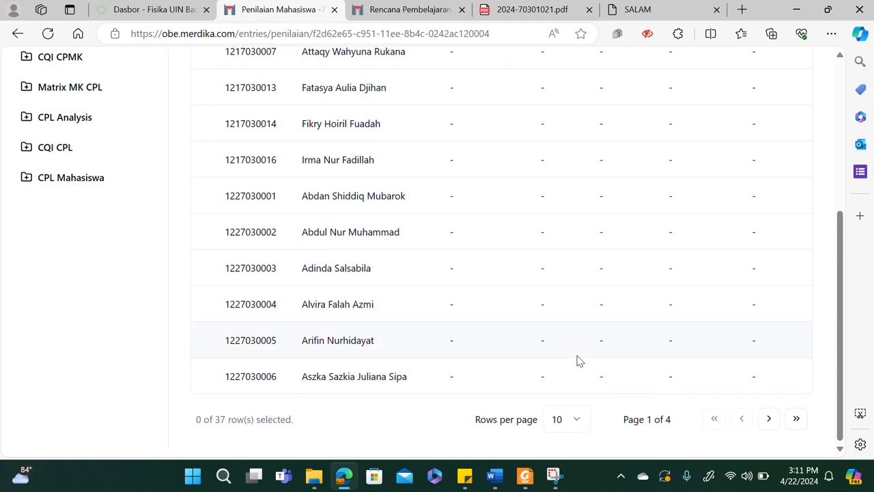
pyautogui.scroll(-1, 577, 361)
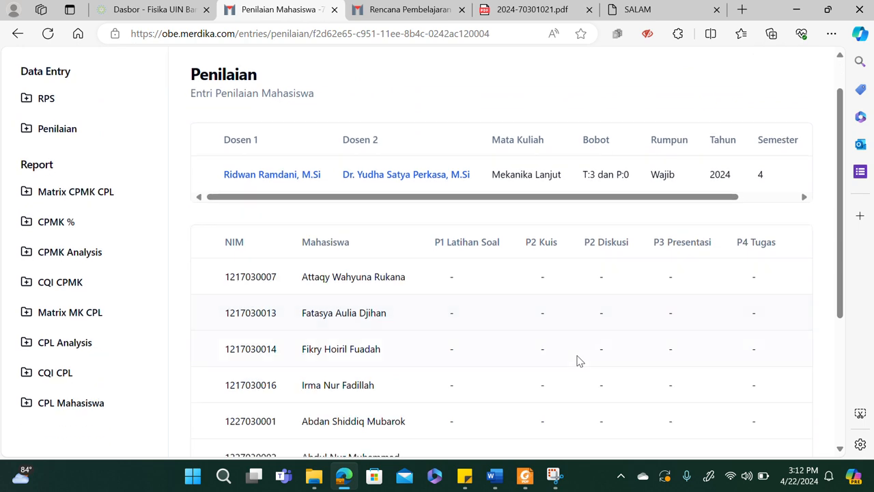
# Step: Set the first student's P1 Latihan Soal score to 87
pyautogui.click(452, 277)
pyautogui.click(502, 265)
pyautogui.click(452, 277)
pyautogui.click(502, 266)
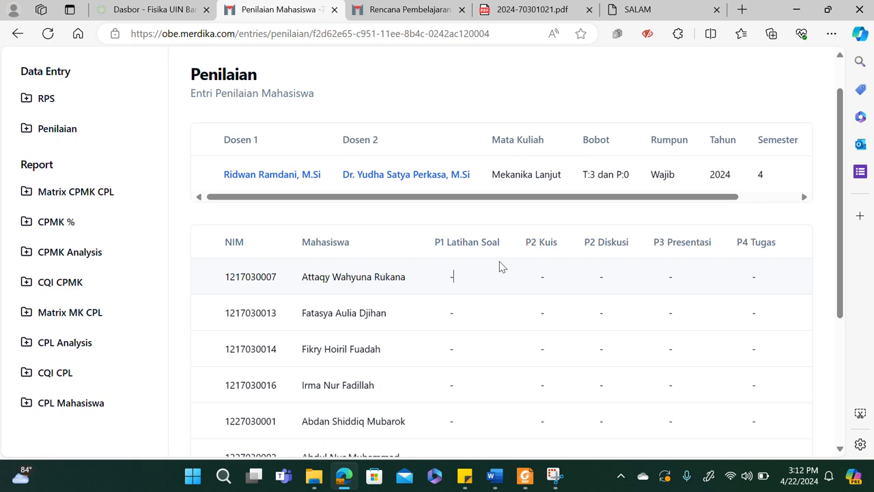
pyautogui.click(452, 277)
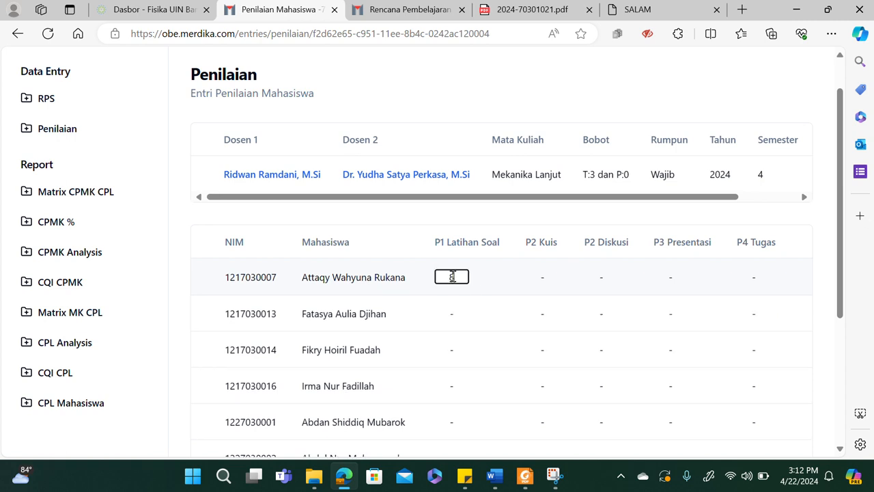
pyautogui.press('Return')
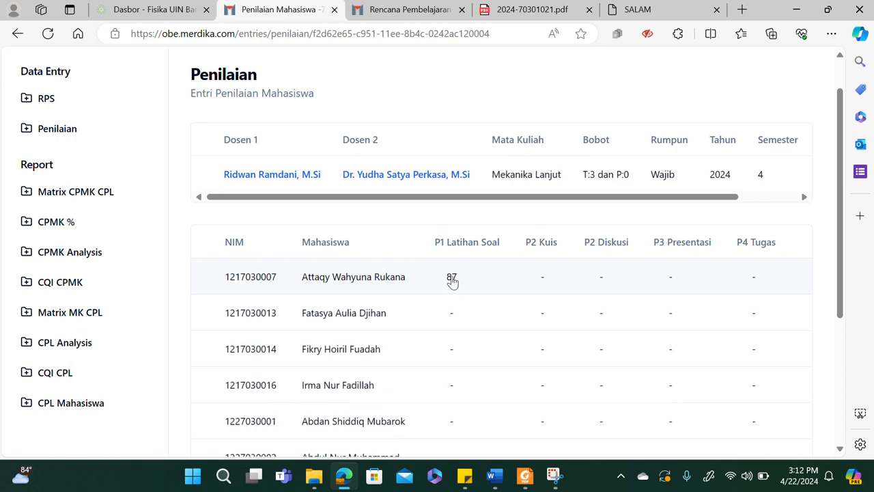
# Step: Set the P1 Latihan Soal scores of the second and third students to 78 and 90
pyautogui.click(452, 314)
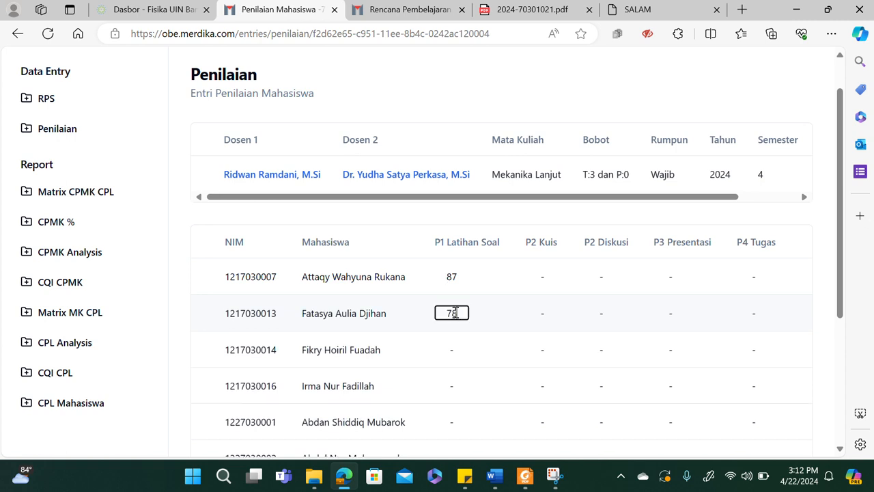
pyautogui.press('Return')
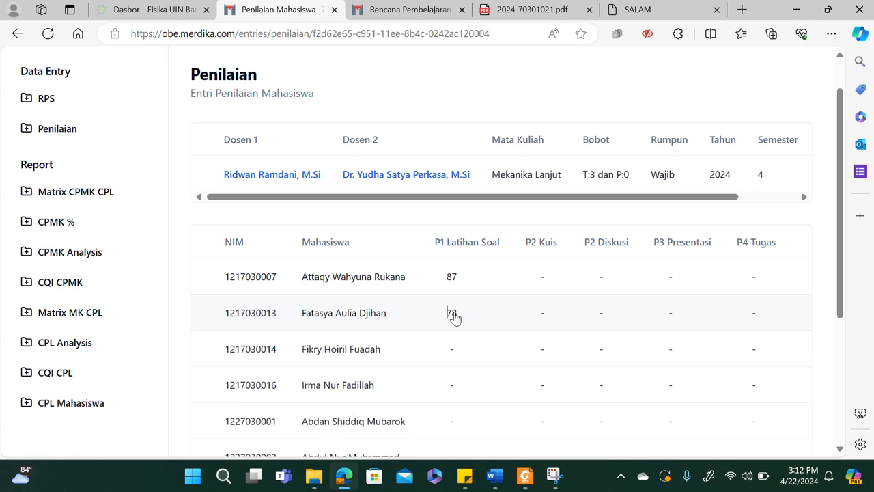
pyautogui.click(452, 349)
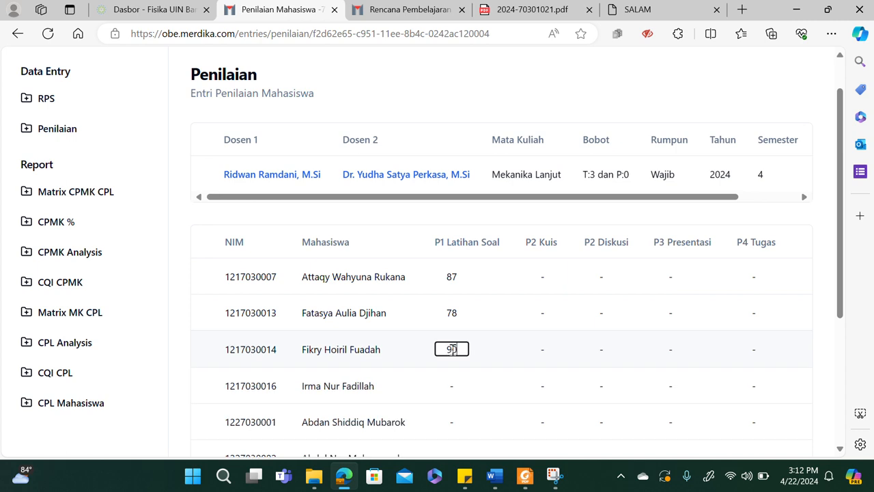
pyautogui.press('Return')
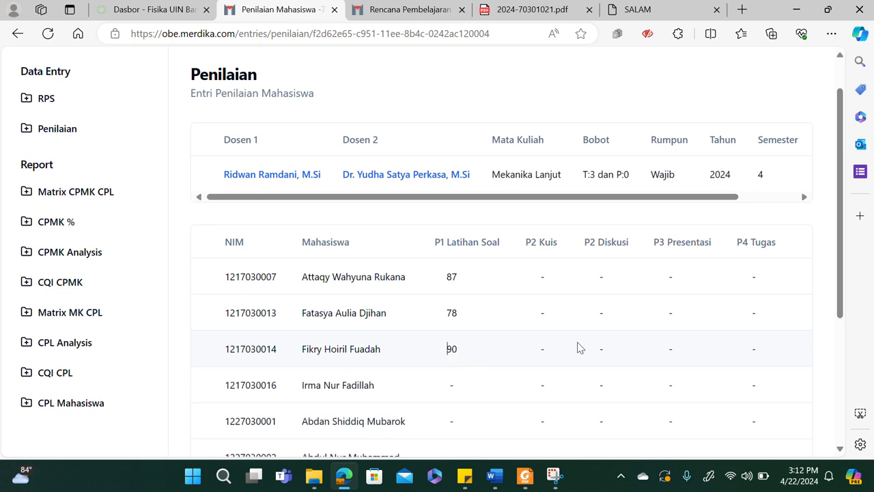
# Step: Enter P2 Kuis scores of 90, 79 and 59 for the first three students
pyautogui.scroll(-1, 577, 348)
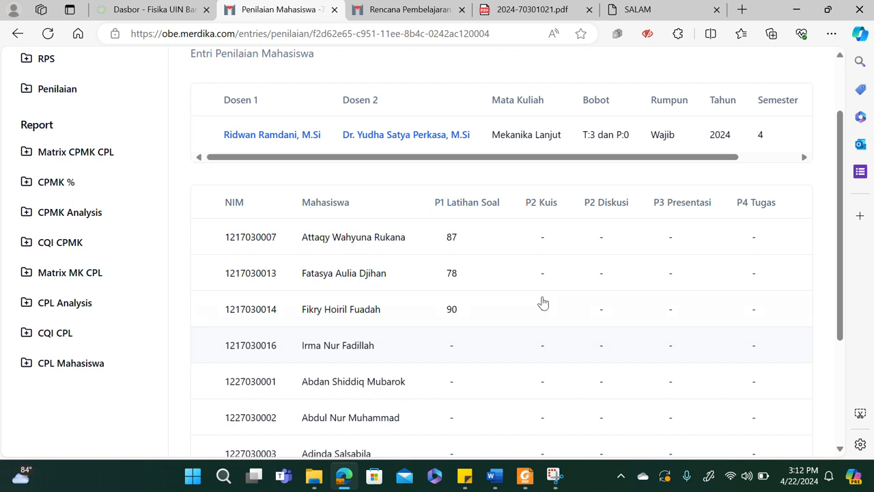
pyautogui.click(544, 239)
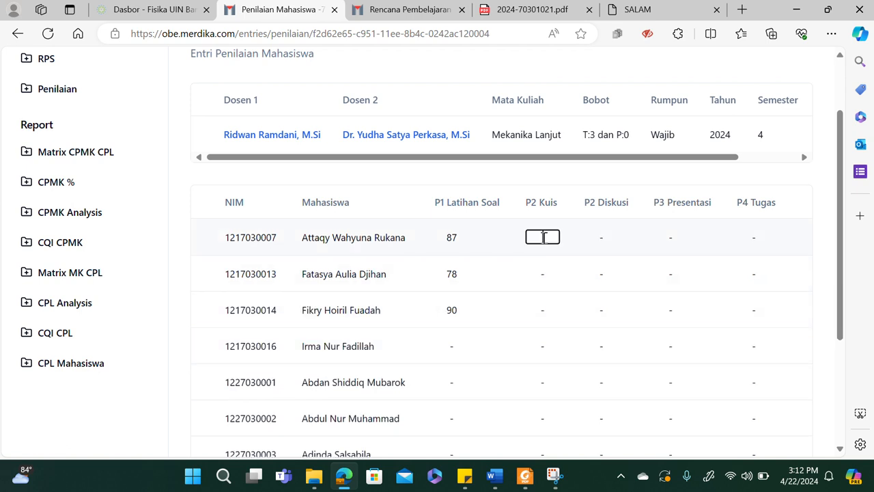
pyautogui.write('90')
pyautogui.press('Return')
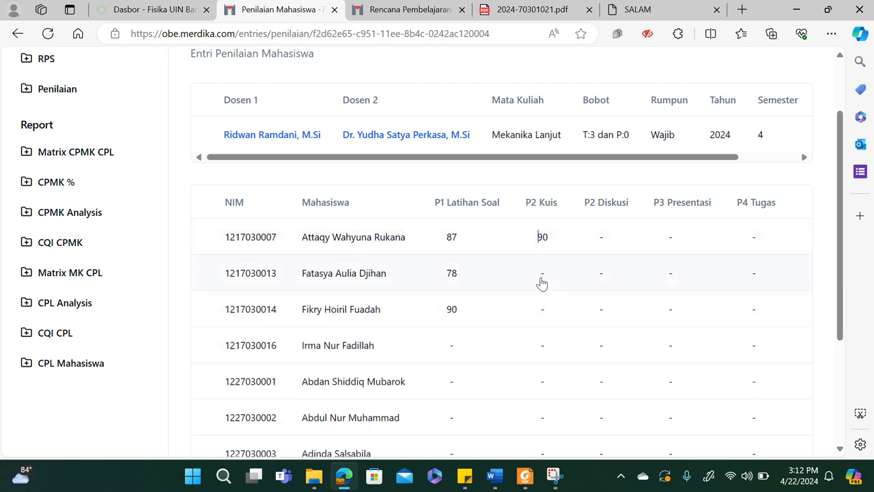
pyautogui.click(541, 276)
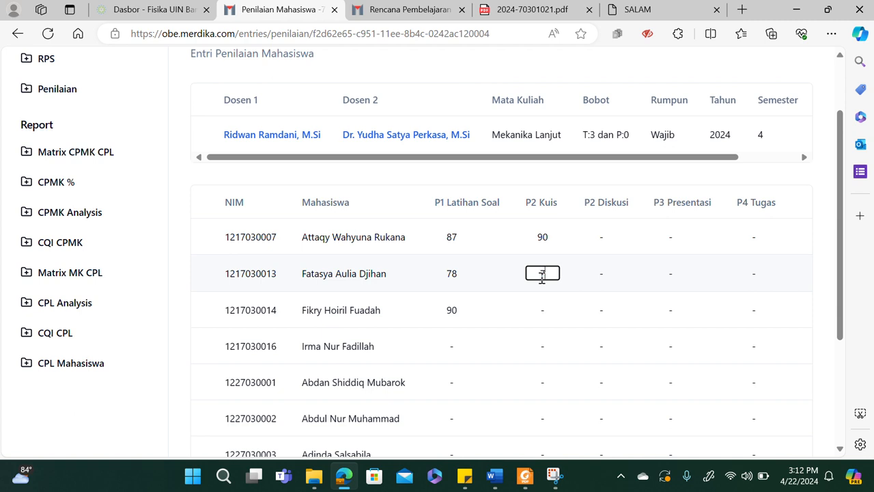
pyautogui.press('Return')
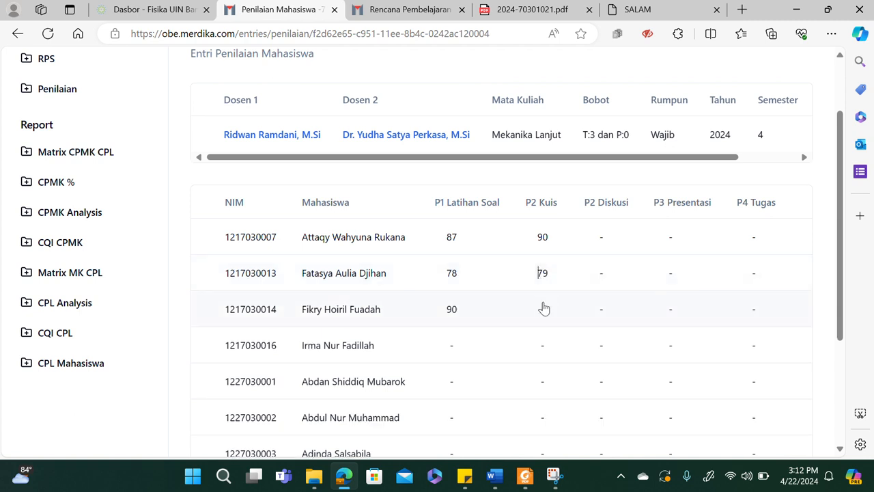
pyautogui.click(544, 308)
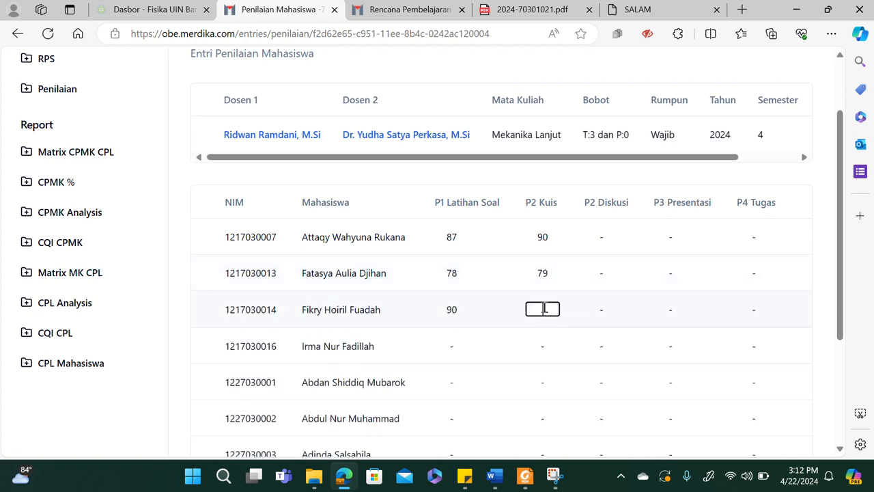
pyautogui.write('59')
pyautogui.press('Return')
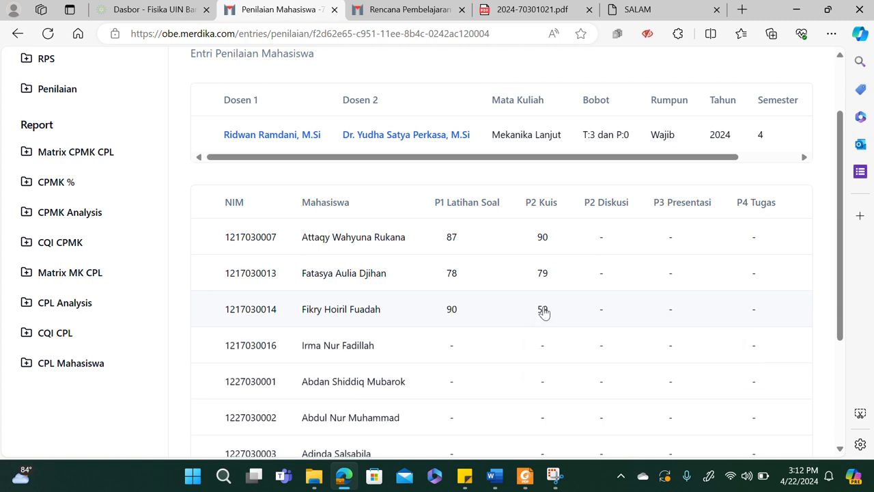
# Step: Enter P2 Diskusi scores of 90, 97 and 95 for the first three students
pyautogui.click(607, 236)
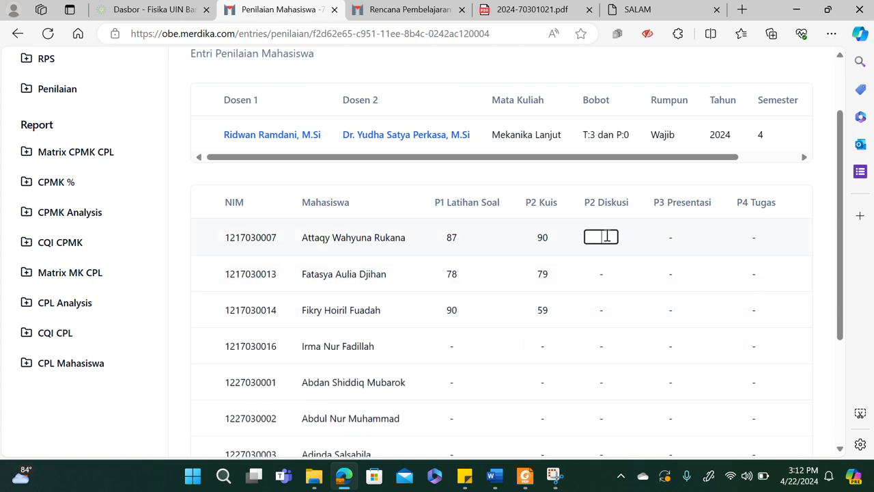
pyautogui.write('90')
pyautogui.press('Return')
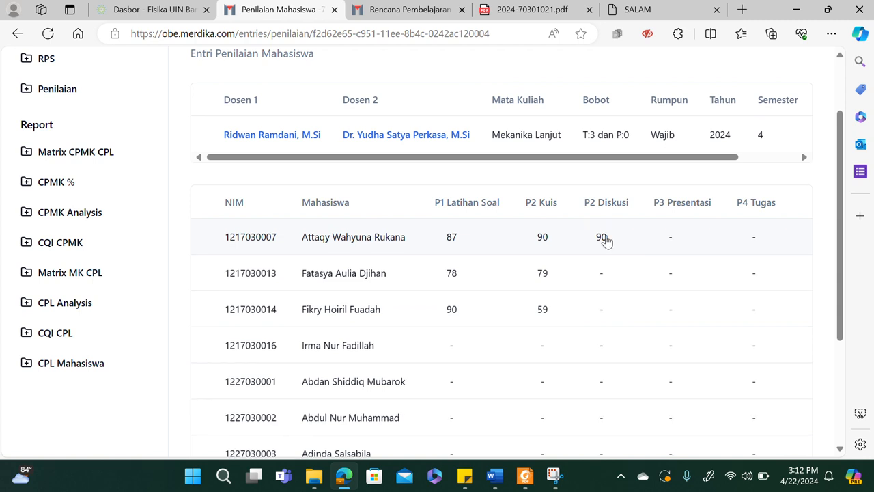
pyautogui.click(602, 279)
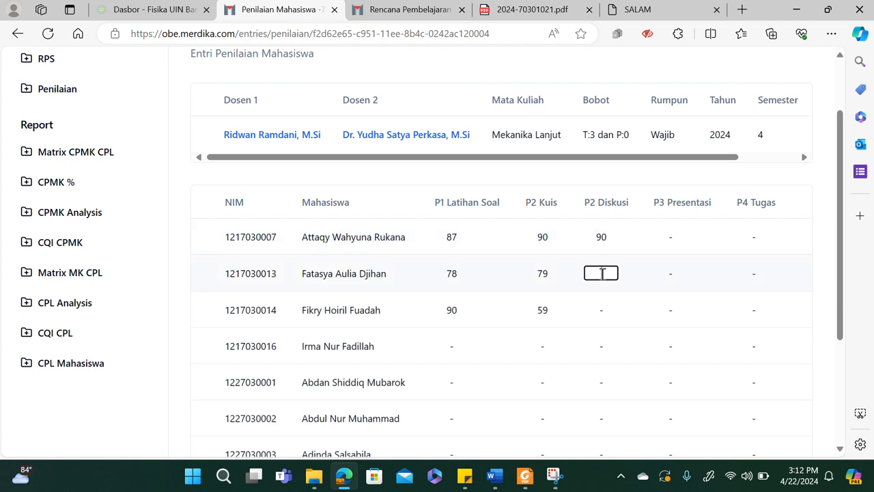
pyautogui.write('97')
pyautogui.press('Return')
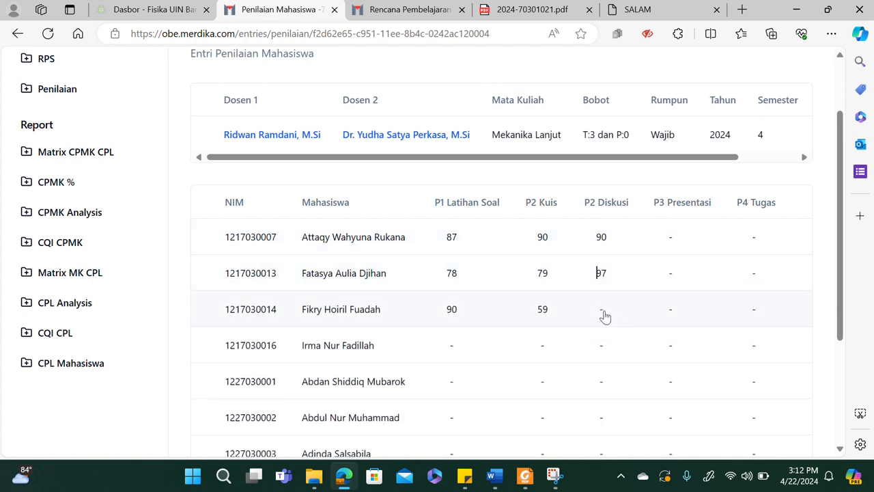
pyautogui.click(604, 311)
pyautogui.write('95')
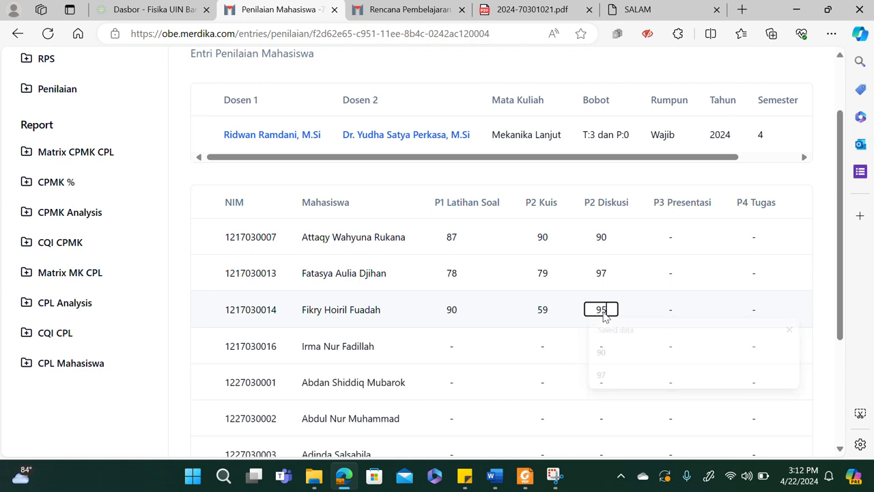
pyautogui.press('Return')
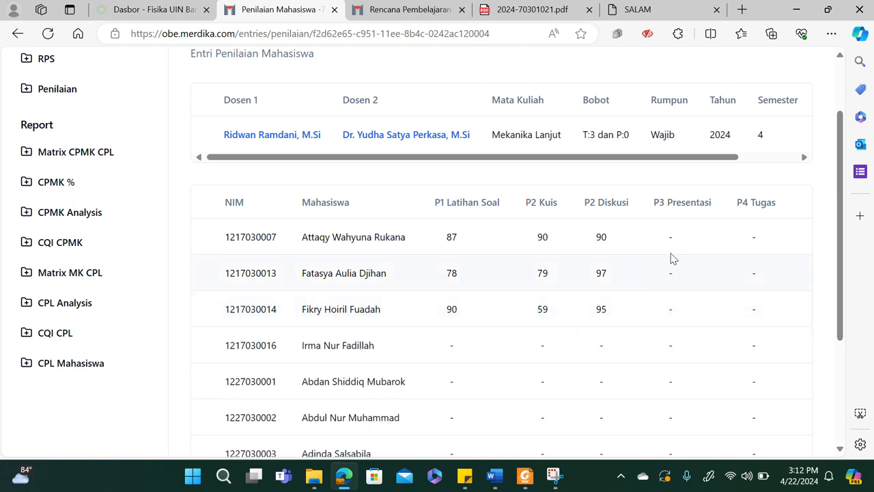
# Step: Enter P3 Presentasi scores of 80, 79 and 98 for the first three students
pyautogui.click(674, 237)
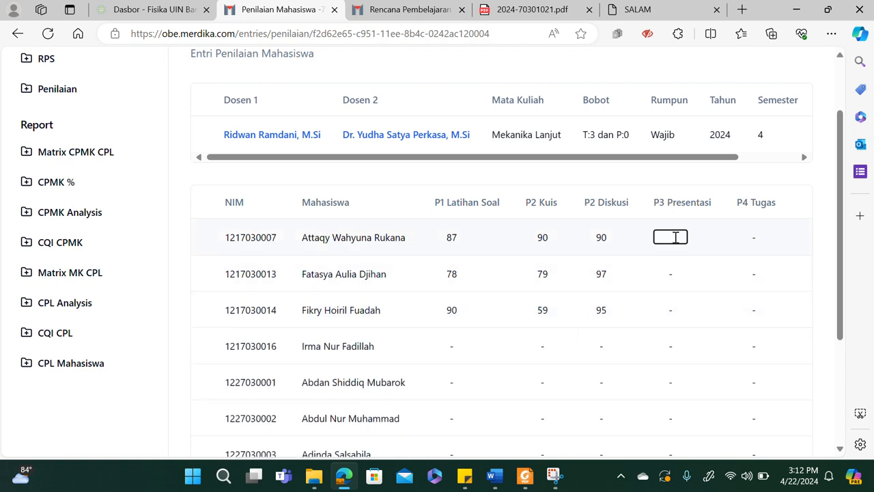
pyautogui.write('80')
pyautogui.press('Return')
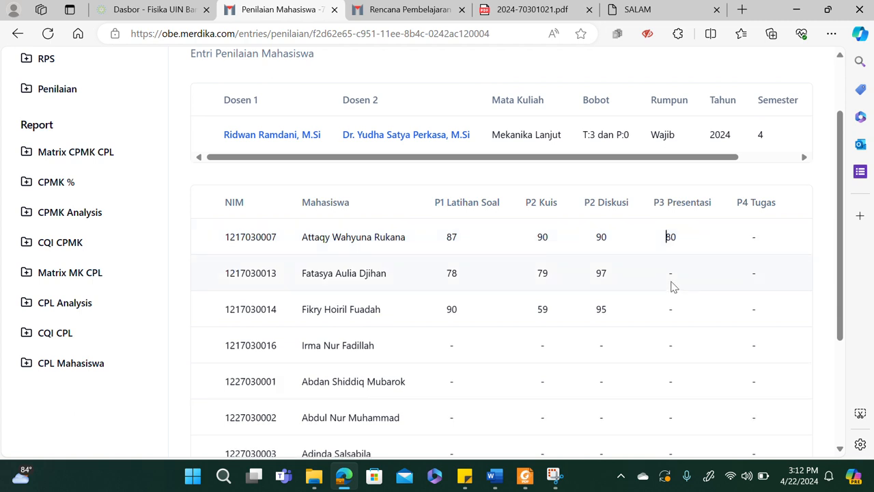
pyautogui.click(673, 276)
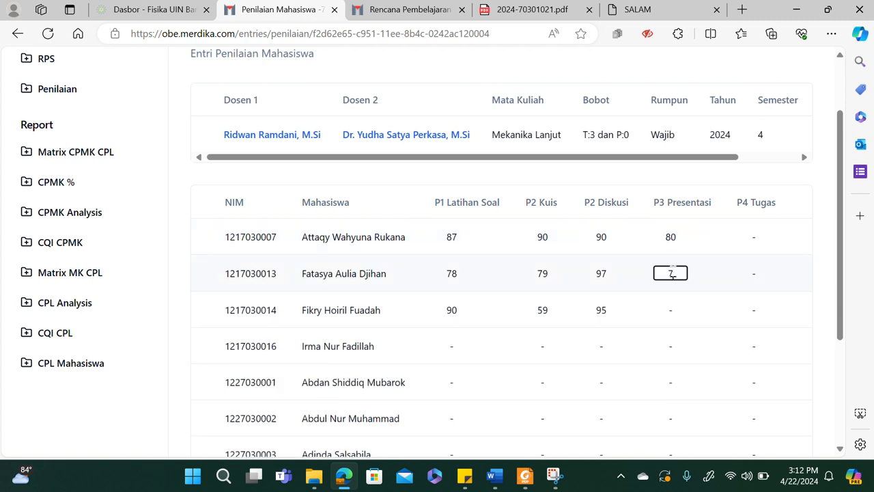
pyautogui.write('79')
pyautogui.press('Return')
pyautogui.click(673, 311)
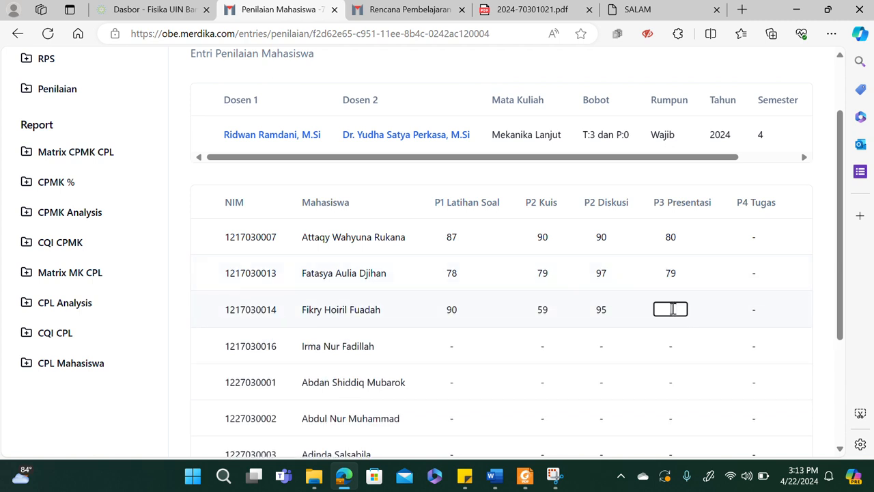
pyautogui.write('98')
pyautogui.press('Return')
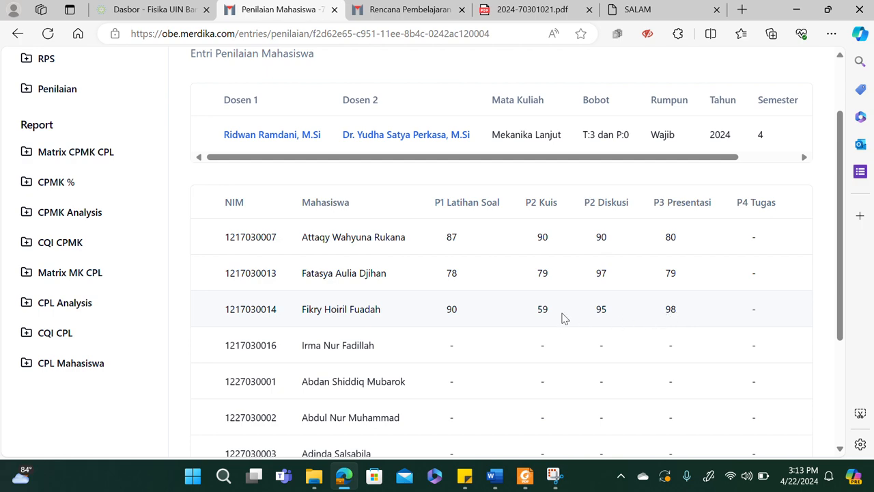
# Step: Open the Matrix CPMK CPL report for Mekanika Lanjut and examine how its CPMK codes map to the CPL columns
pyautogui.scroll(-2, 562, 318)
pyautogui.scroll(-1, 562, 318)
pyautogui.scroll(2, 562, 318)
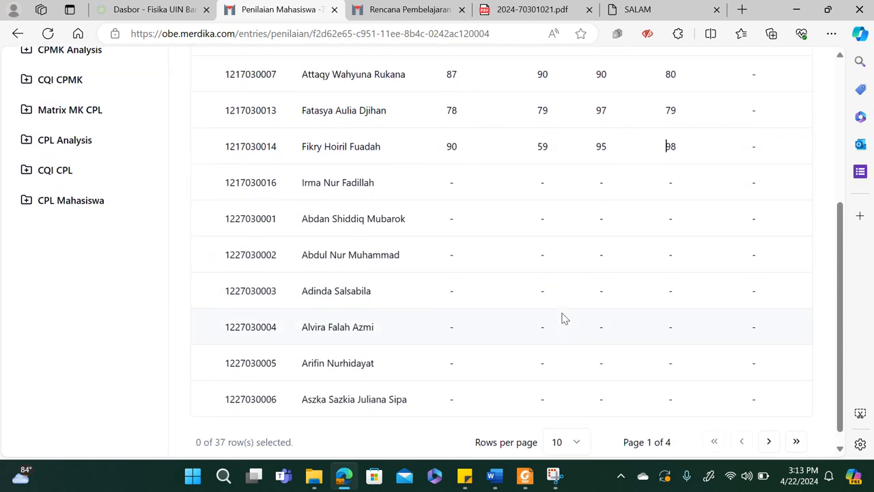
pyautogui.scroll(1, 562, 317)
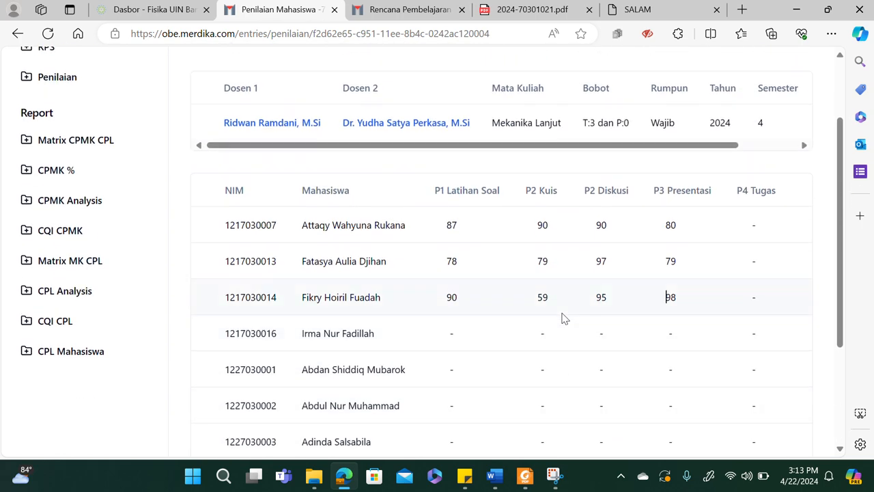
pyautogui.scroll(1, 562, 318)
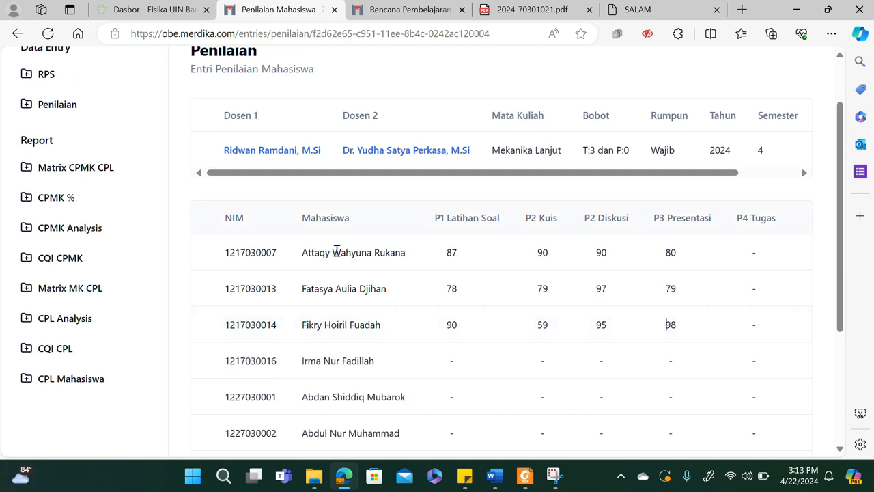
pyautogui.click(64, 169)
pyautogui.scroll(-1, 374, 334)
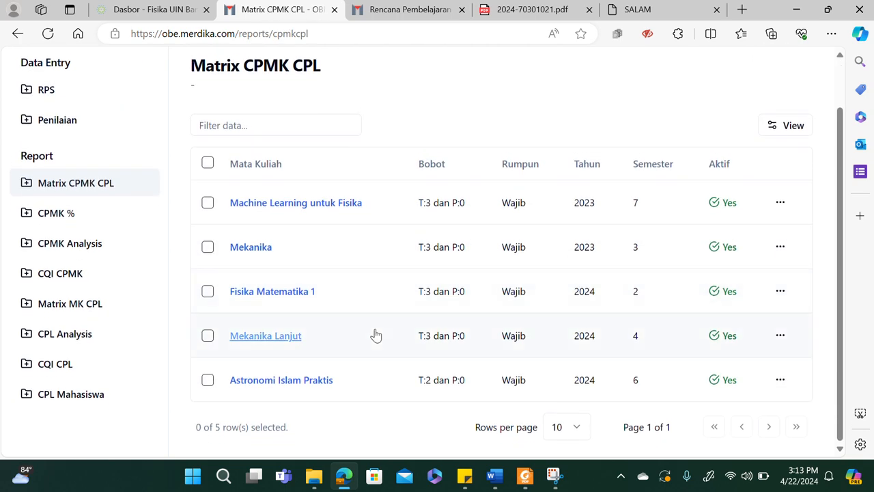
pyautogui.click(284, 338)
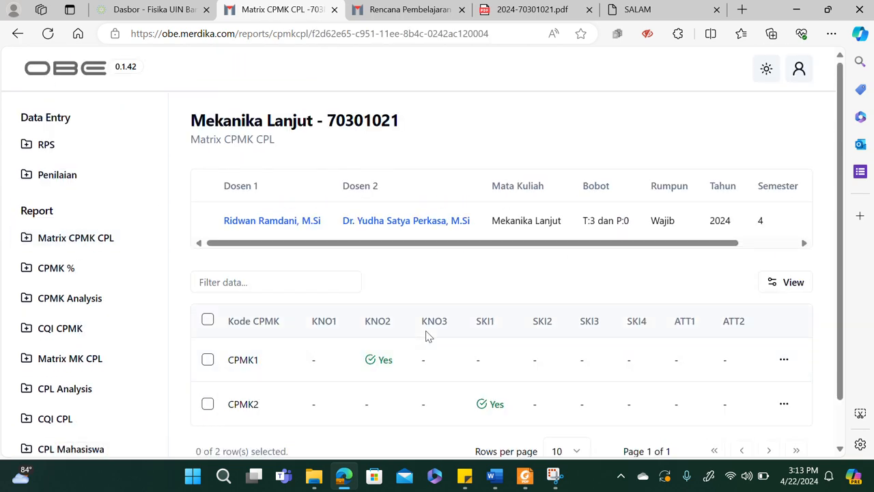
pyautogui.scroll(-1, 427, 335)
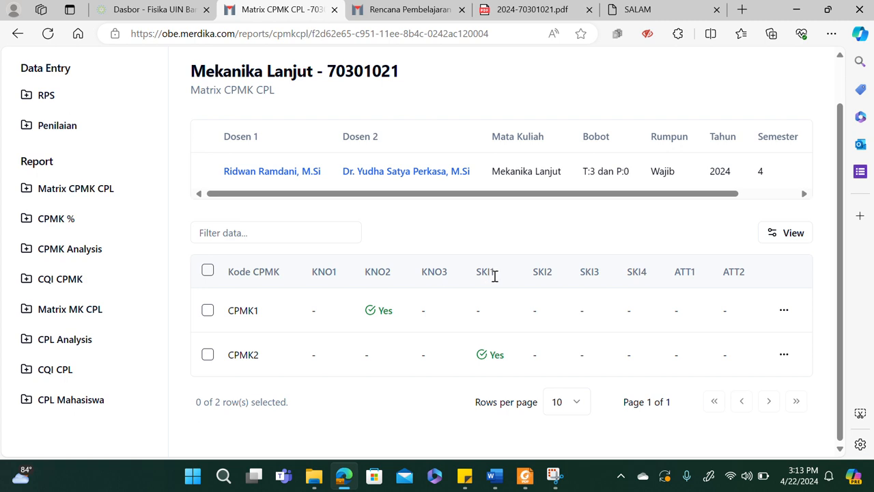
# Step: Open the CPMK % report for Mekanika Lanjut and examine the percentages for the ATT, KNO and SKI codes
pyautogui.click(85, 223)
pyautogui.scroll(-1, 341, 381)
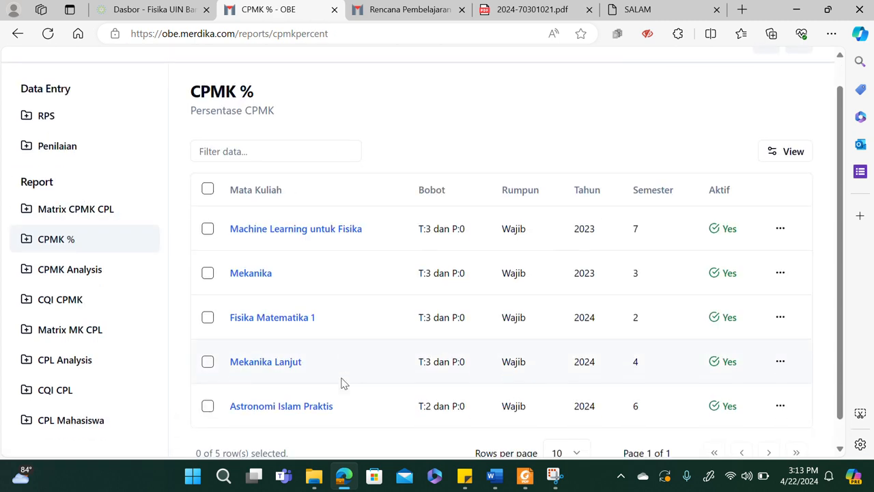
pyautogui.click(278, 362)
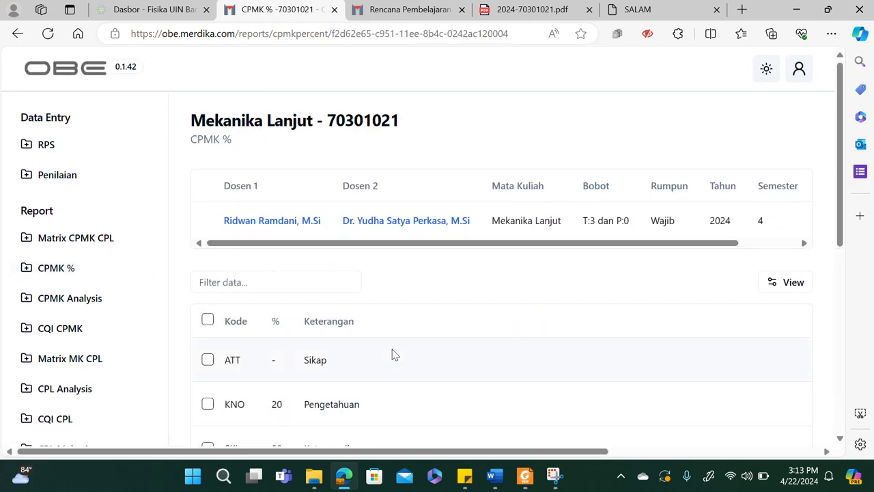
pyautogui.scroll(-4, 392, 353)
pyautogui.scroll(-3, 393, 354)
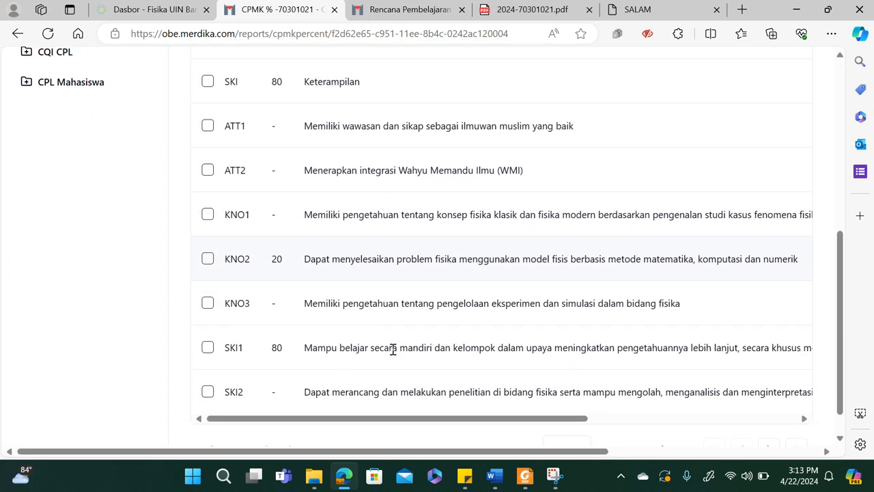
pyautogui.scroll(3, 393, 350)
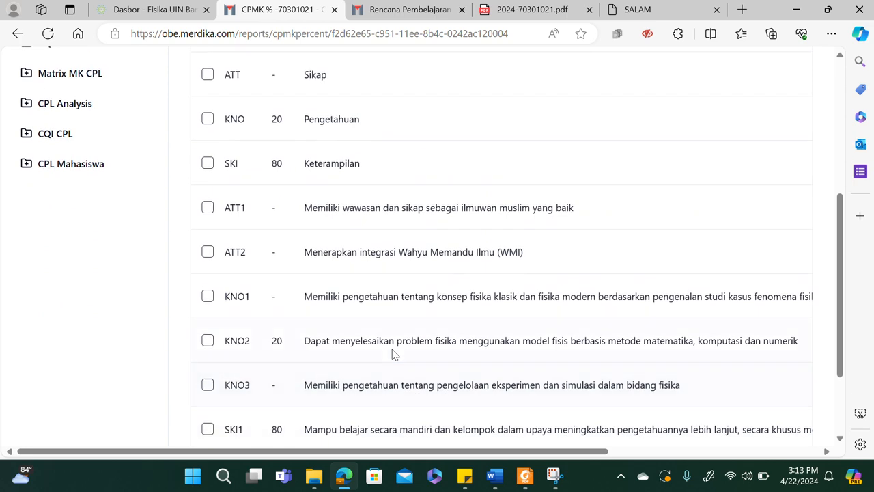
pyautogui.scroll(-1, 393, 354)
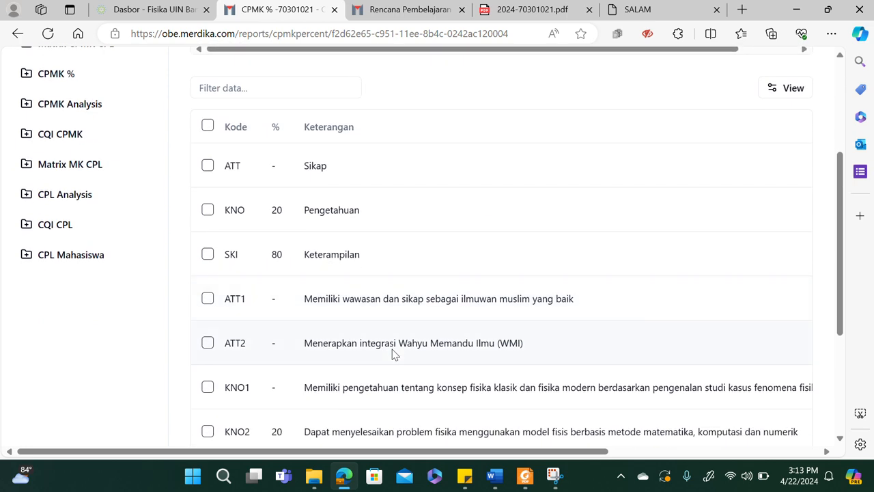
pyautogui.scroll(1, 393, 354)
pyautogui.scroll(-1, 393, 353)
pyautogui.scroll(-3, 393, 354)
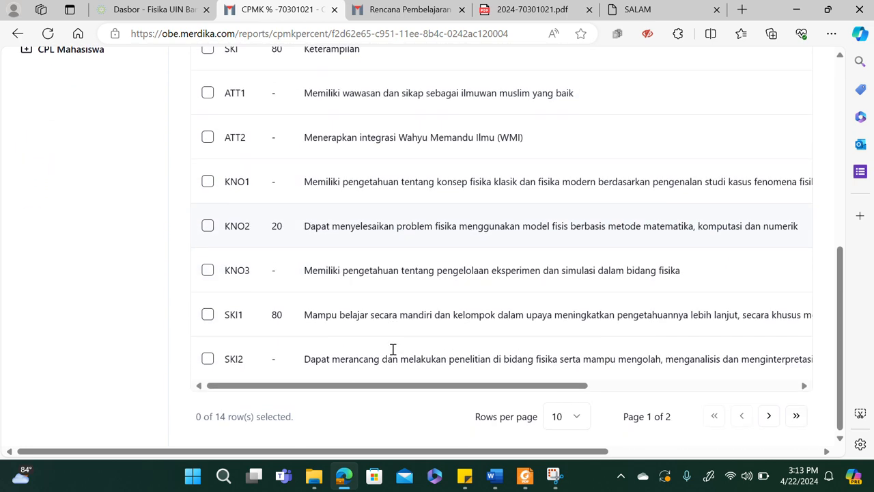
pyautogui.scroll(2, 393, 353)
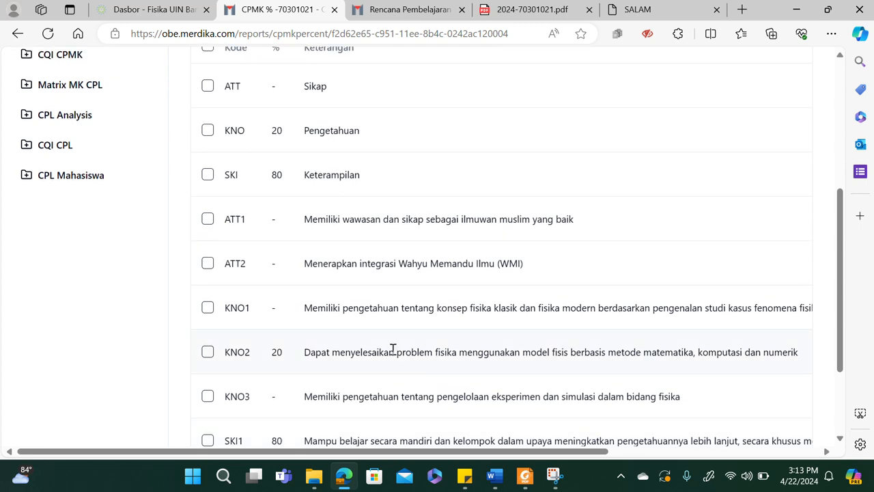
# Step: Examine the percentages assigned to the sub-codes from ATT1 through SKI2 in the CPMK % report
pyautogui.scroll(3, 392, 349)
pyautogui.scroll(-4, 393, 349)
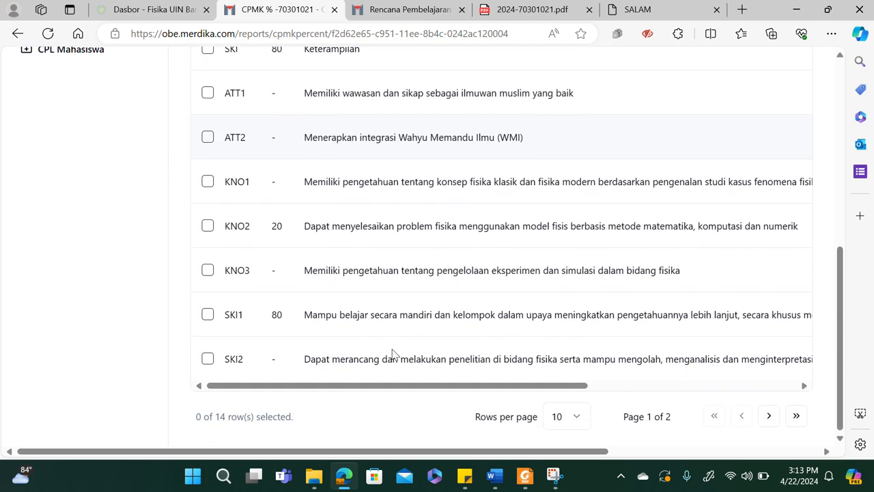
pyautogui.hscroll(3, 393, 354)
pyautogui.hscroll(-3, 392, 354)
pyautogui.scroll(5, 393, 353)
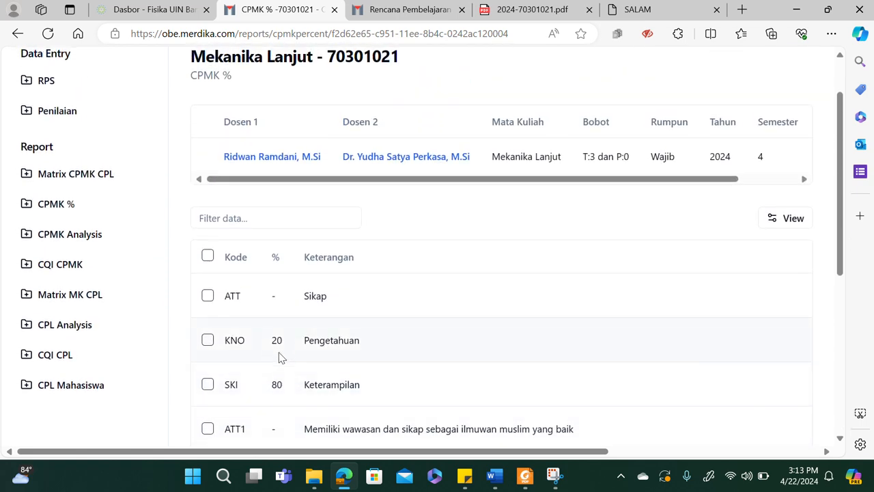
# Step: Open the CPMK Analysis report for Mekanika Lanjut and examine the students' P2 Kuis, P4 Tugas, NORM-CPMK1 and KPI-CPMK1 columns
pyautogui.click(106, 235)
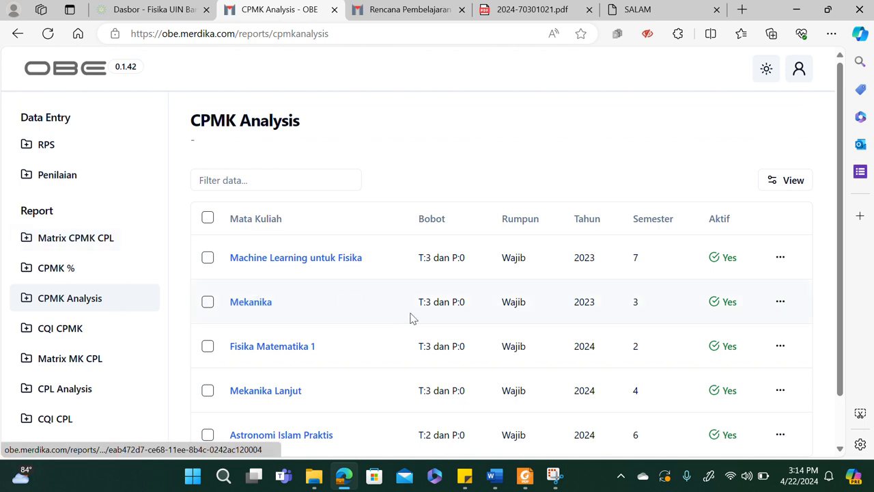
pyautogui.scroll(-1, 412, 317)
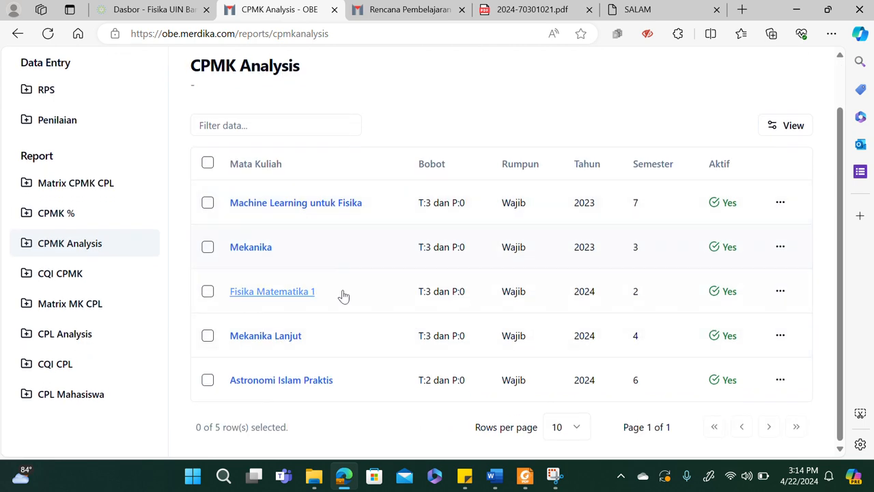
pyautogui.click(293, 344)
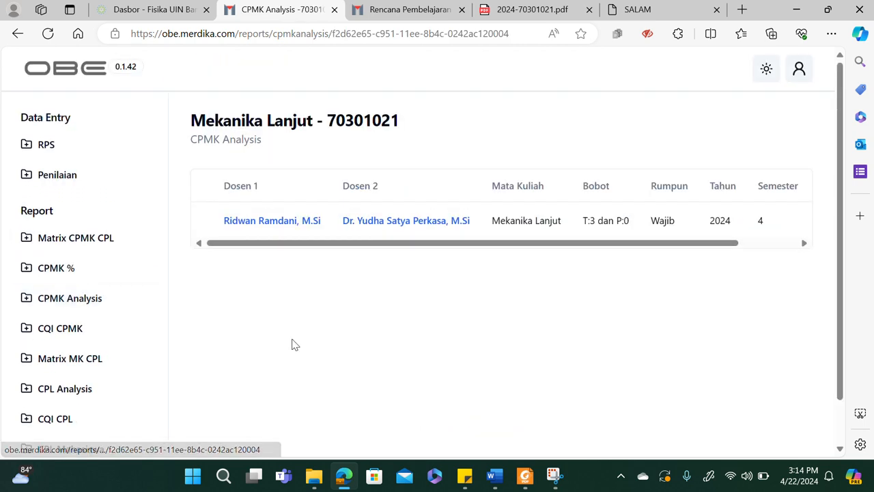
pyautogui.scroll(-2, 413, 365)
pyautogui.scroll(-1, 413, 365)
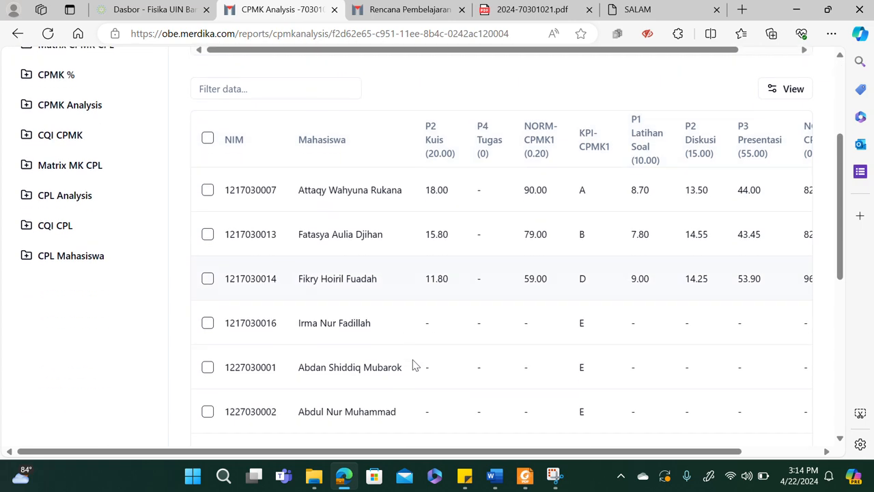
pyautogui.scroll(-1, 413, 365)
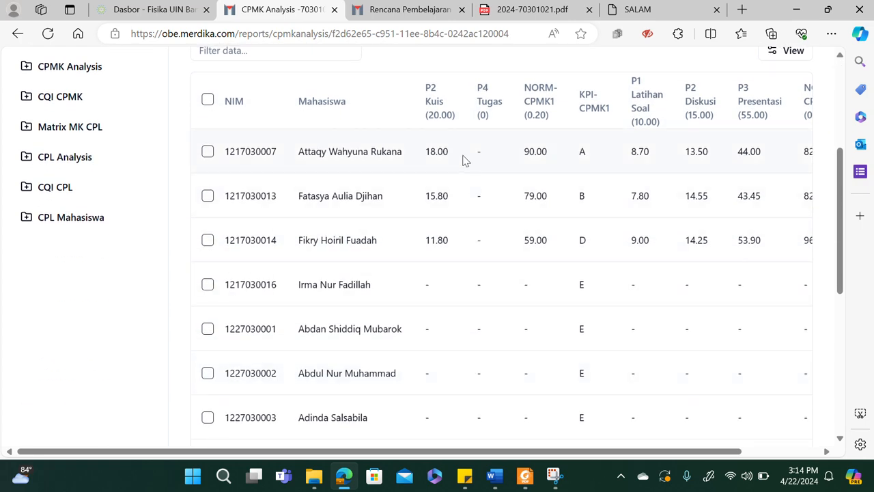
pyautogui.scroll(1, 447, 160)
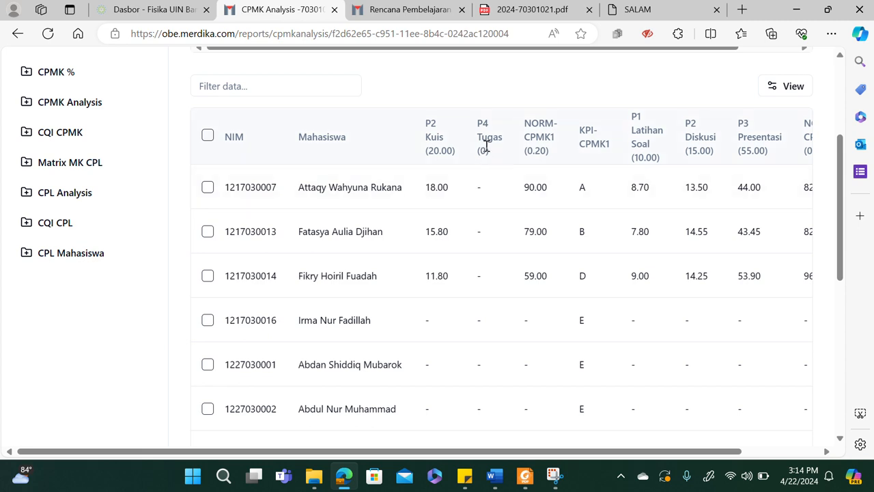
# Step: Examine the P1 Latihan Soal, P2 Diskusi, P3 Presentasi, NORM-CPMK2 and KPI-CPMK2 columns against the CPMK1 columns
pyautogui.hscroll(2, 584, 188)
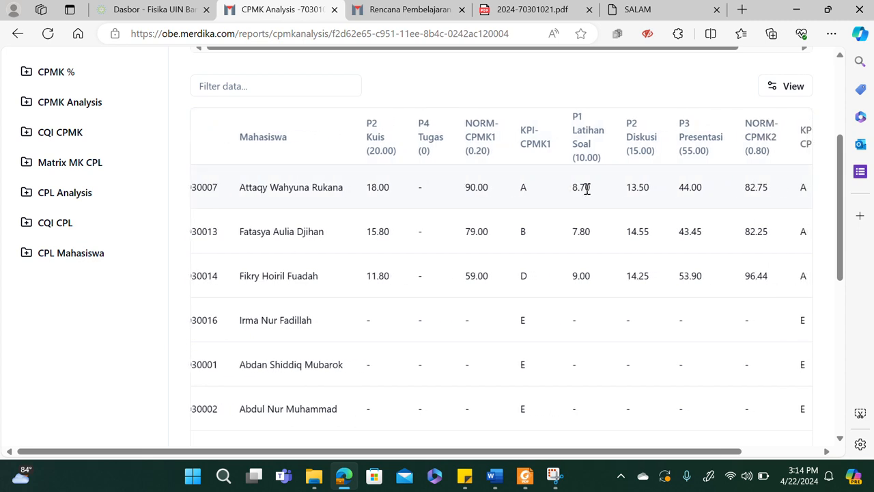
pyautogui.hscroll(1, 586, 131)
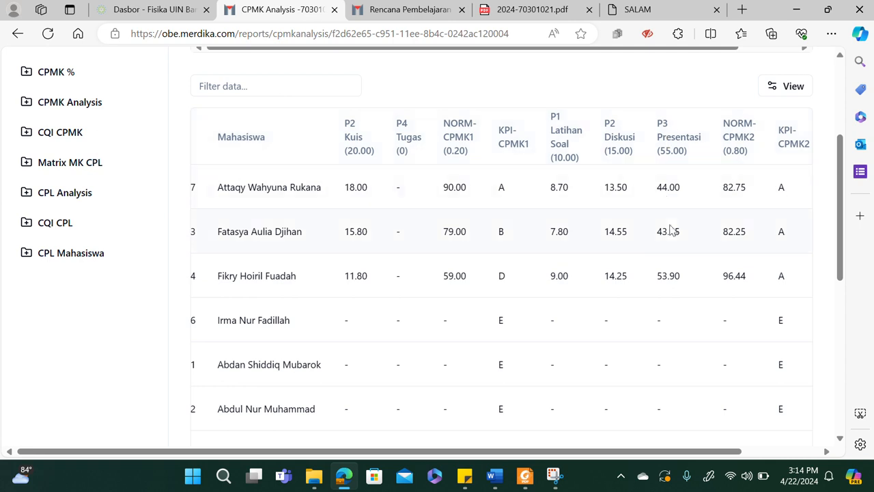
pyautogui.hscroll(1, 667, 230)
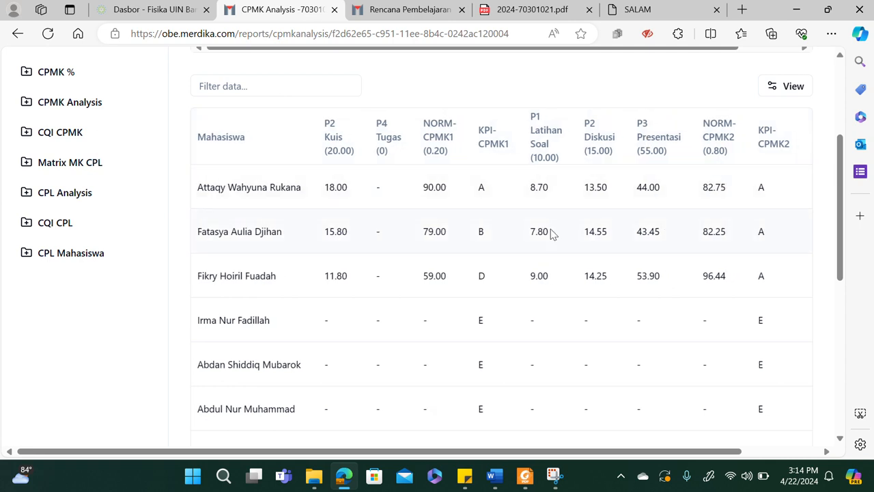
pyautogui.hscroll(-2, 552, 233)
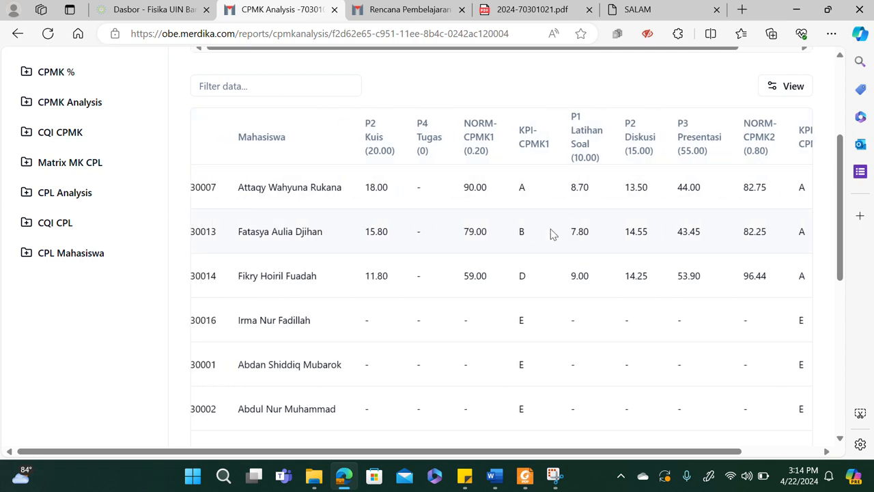
pyautogui.hscroll(-1, 552, 233)
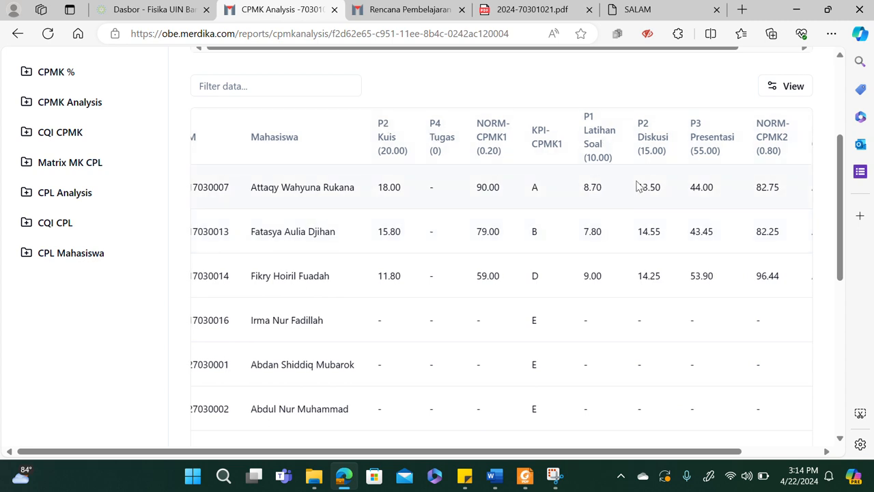
pyautogui.hscroll(-1, 638, 186)
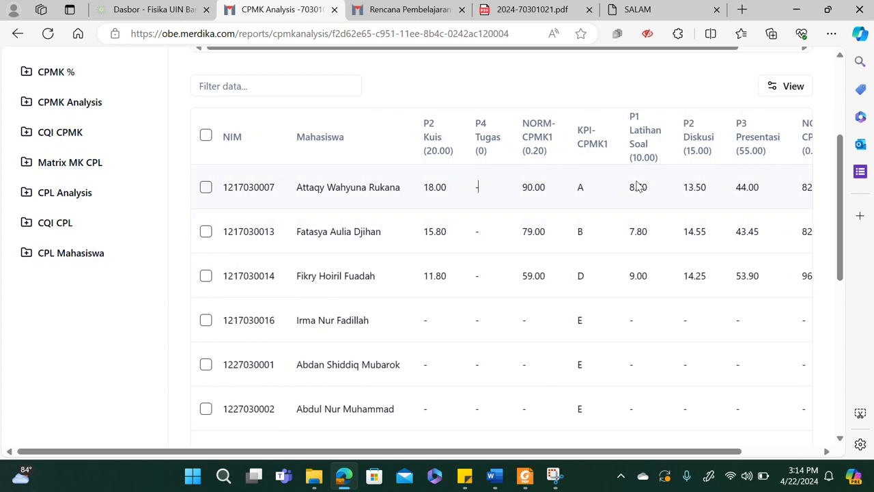
pyautogui.scroll(1, 639, 186)
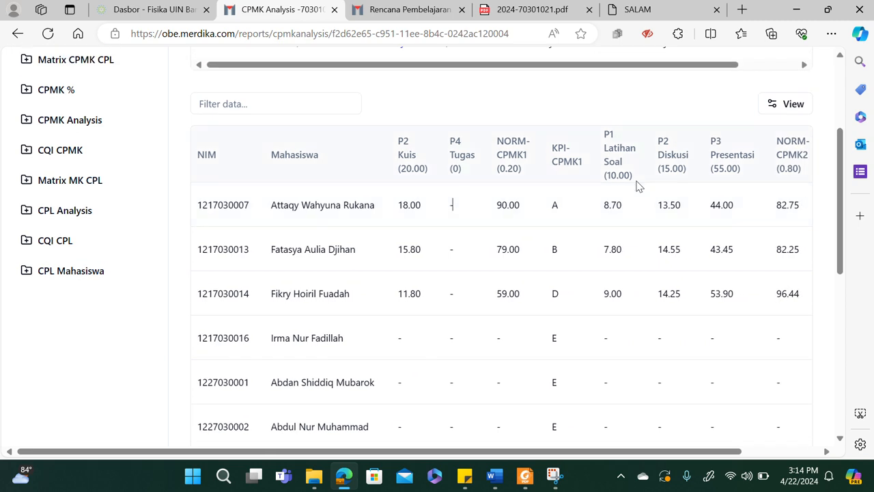
pyautogui.hscroll(-1, 638, 186)
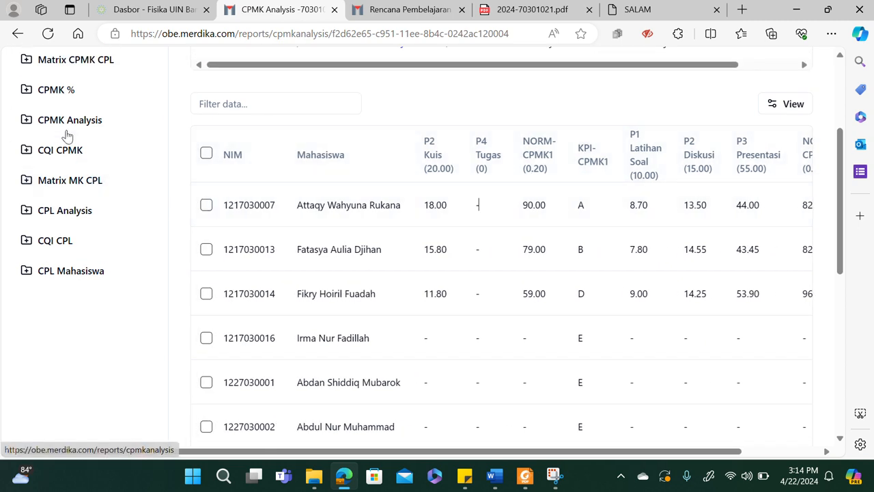
pyautogui.hscroll(1, 468, 221)
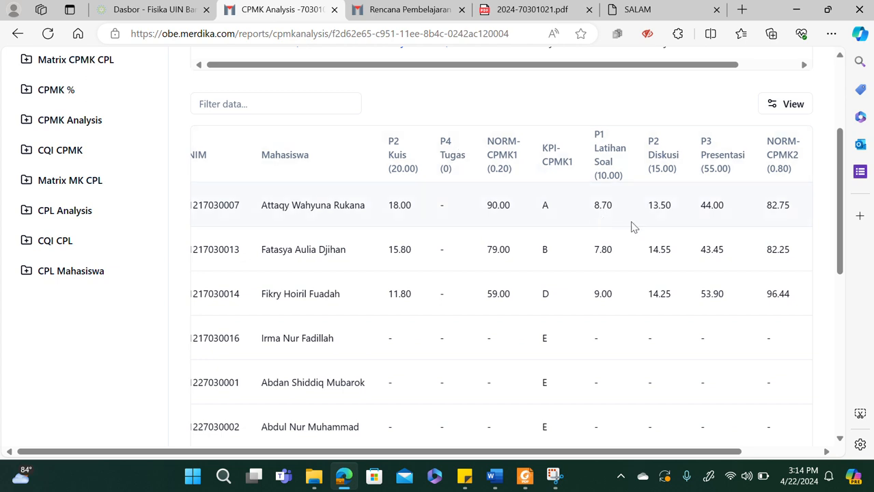
pyautogui.hscroll(2, 654, 230)
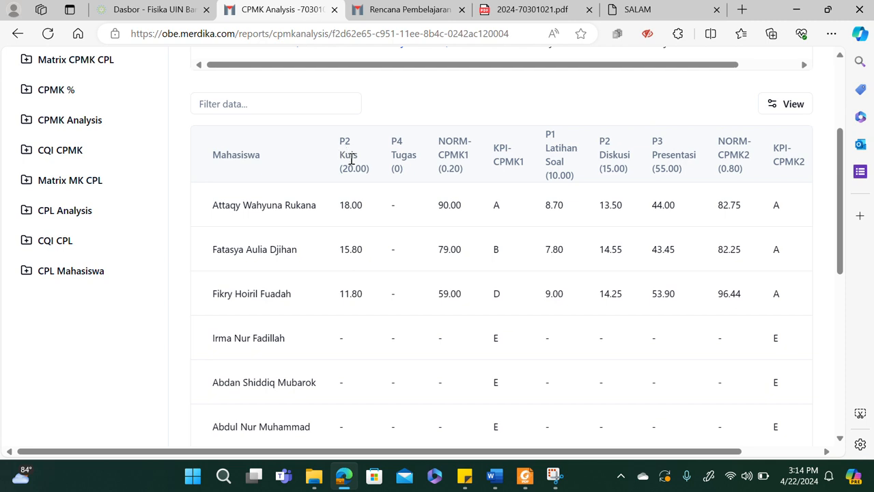
pyautogui.scroll(1, 360, 206)
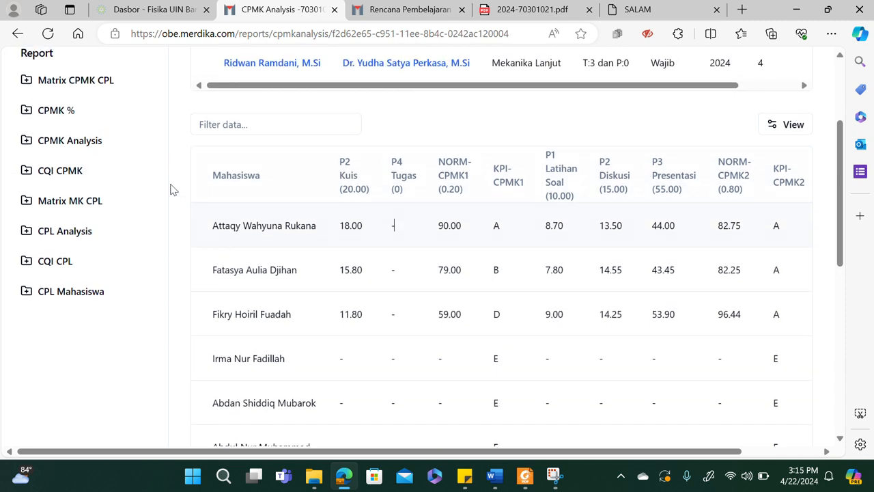
# Step: Open the Matrix CPMK CPL report list in a new browser tab and view it
pyautogui.rightClick(72, 114)
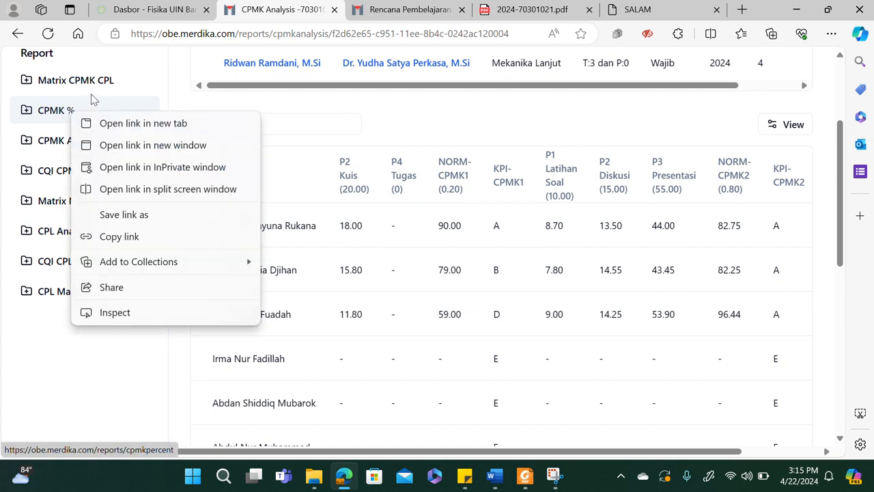
pyautogui.rightClick(90, 91)
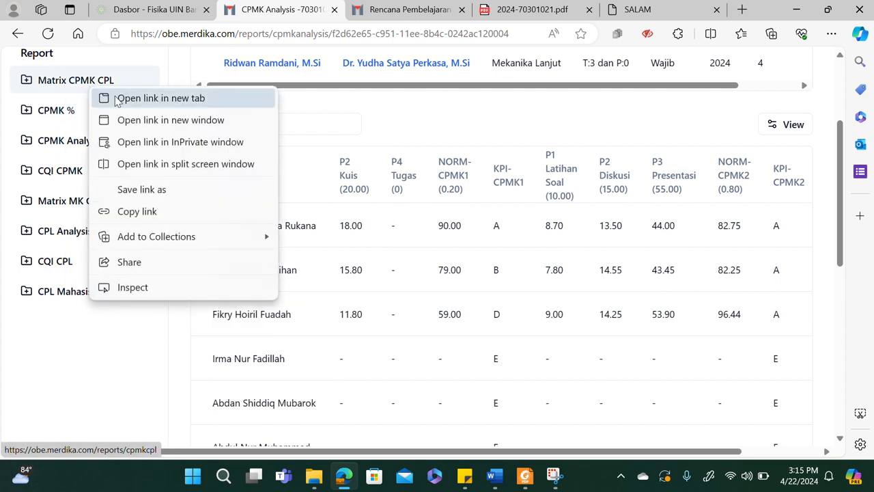
pyautogui.click(161, 98)
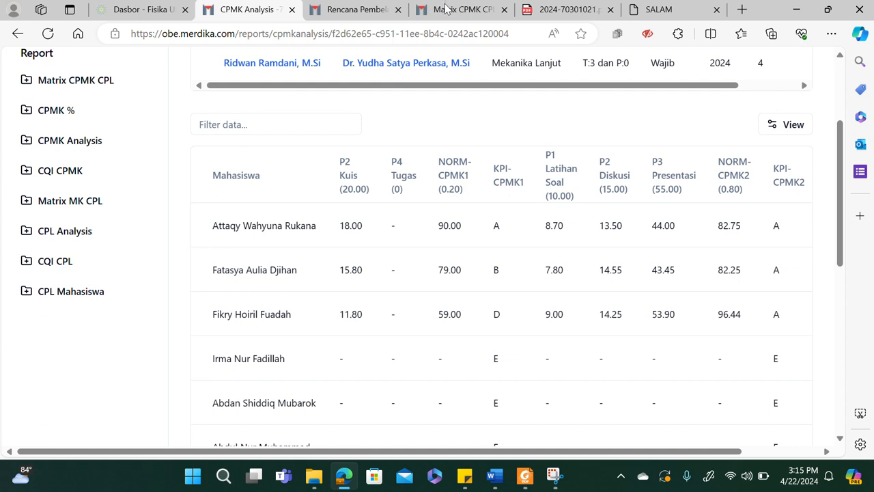
pyautogui.click(443, 4)
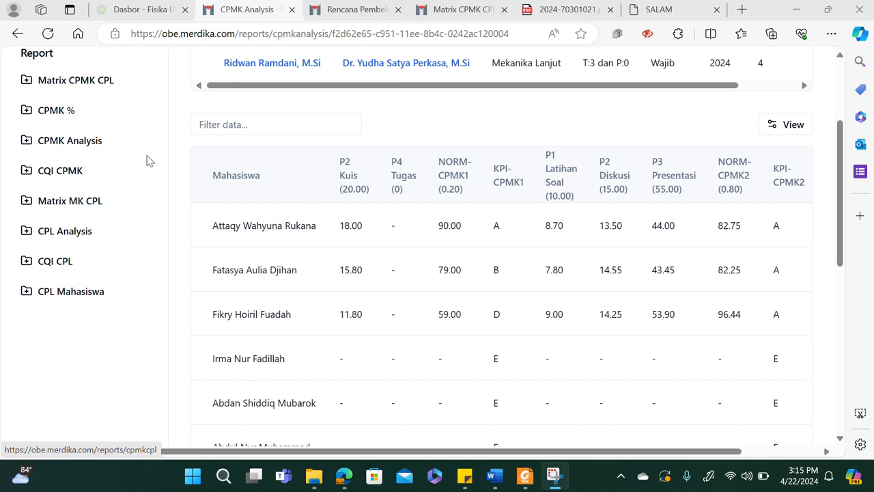
# Step: Open the Matrix CPMK CPL report for Mekanika Lanjut in the original tab and check which CPL each CPMK is mapped to
pyautogui.click(75, 85)
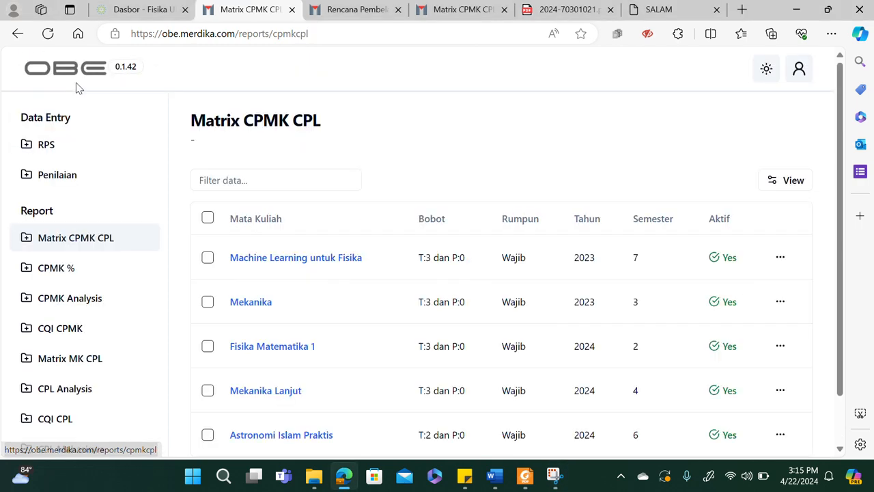
pyautogui.scroll(-1, 307, 362)
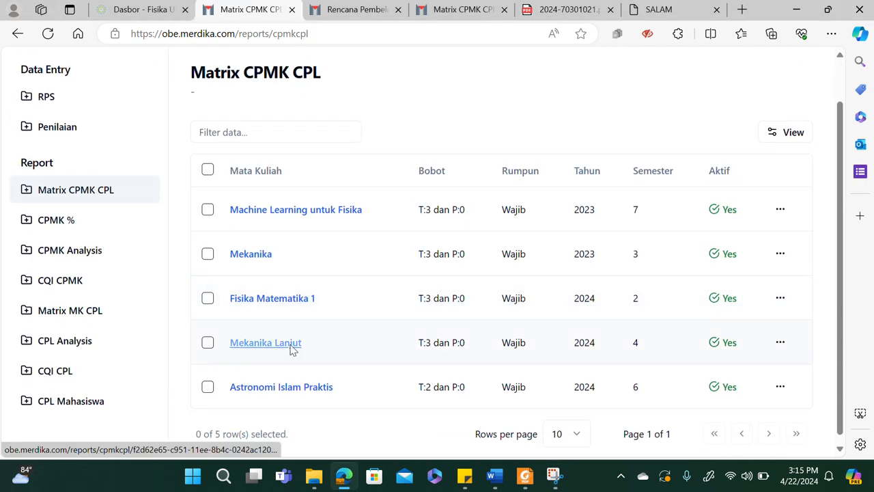
pyautogui.click(292, 347)
pyautogui.scroll(-1, 357, 347)
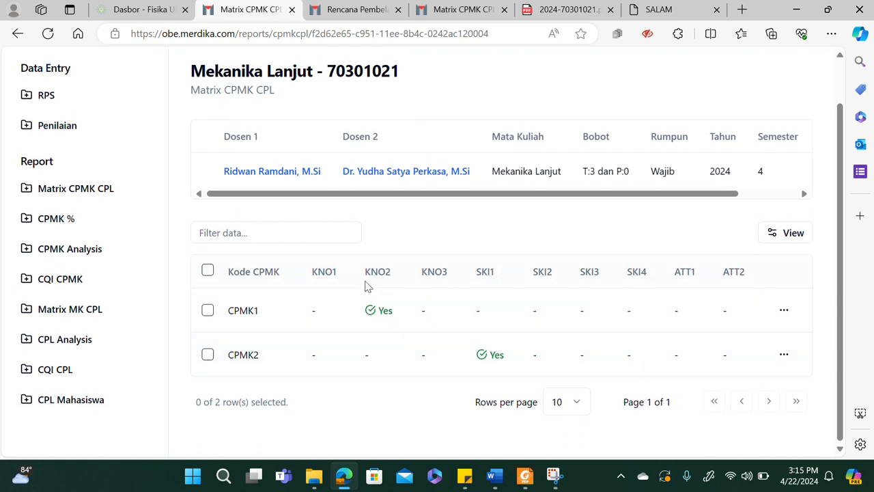
# Step: Return to the CPMK Analysis report for Mekanika Lanjut and examine each student's weighted scores, NORM values and KPI grades for both CPMKs
pyautogui.click(79, 254)
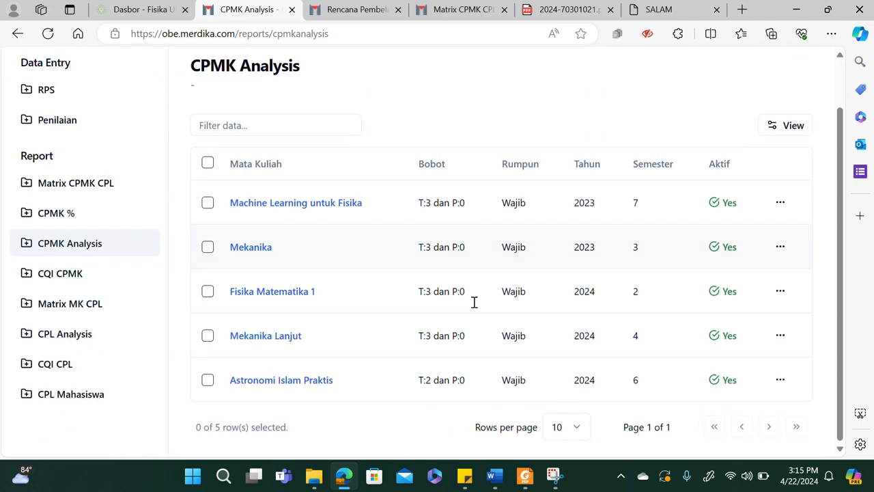
pyautogui.click(278, 335)
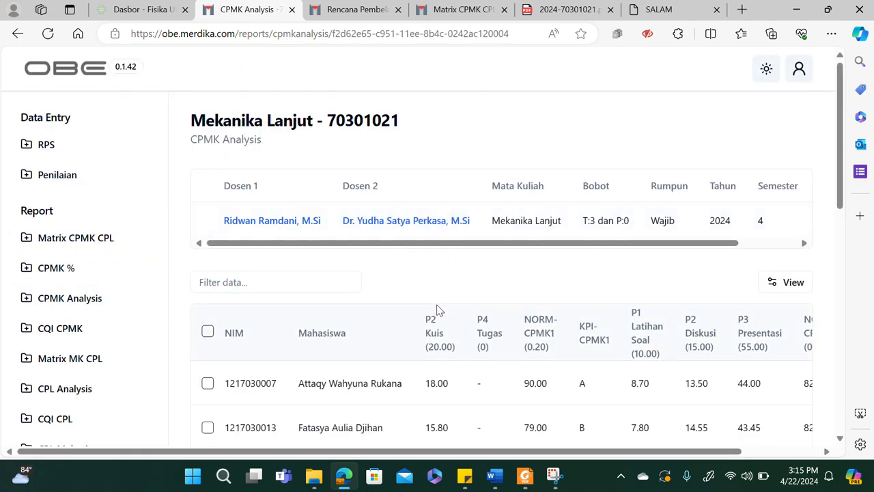
pyautogui.scroll(-1, 437, 310)
pyautogui.hscroll(1, 586, 350)
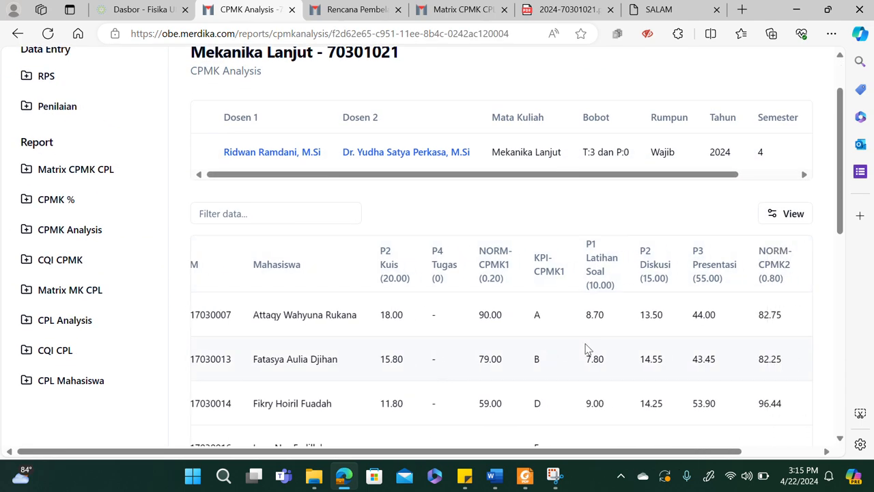
pyautogui.hscroll(2, 642, 260)
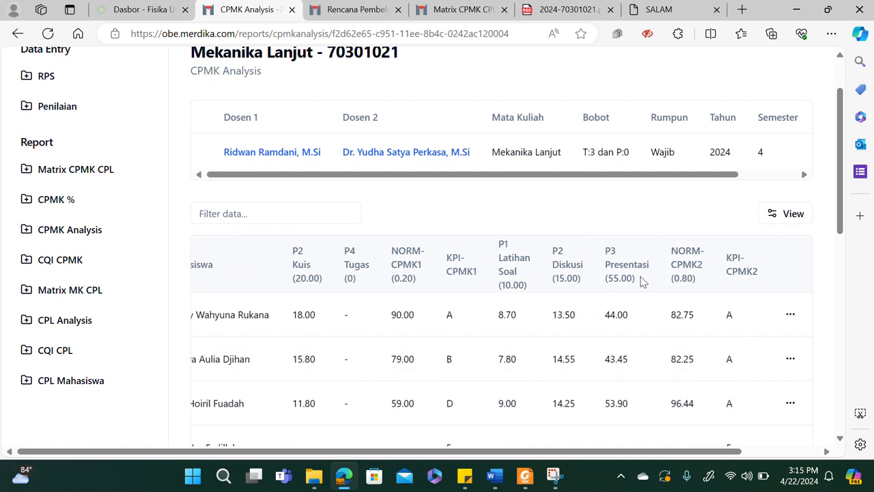
pyautogui.scroll(-1, 642, 282)
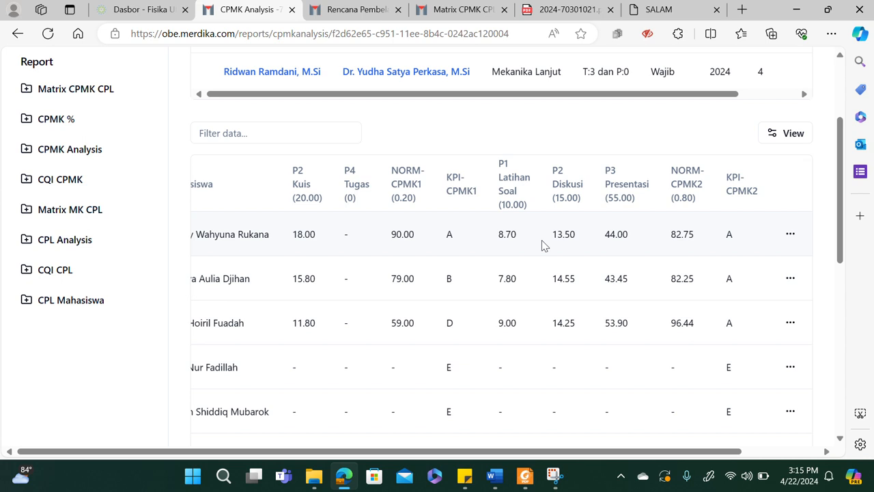
pyautogui.hscroll(-1, 543, 245)
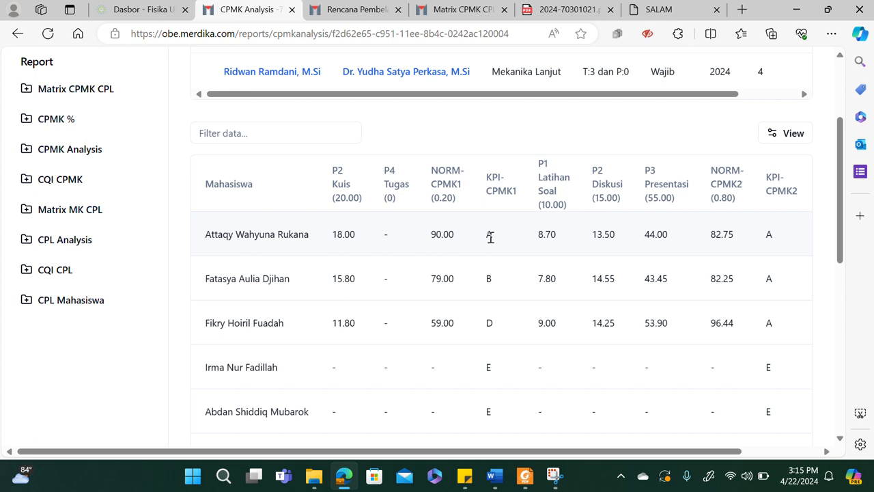
pyautogui.hscroll(-2, 490, 239)
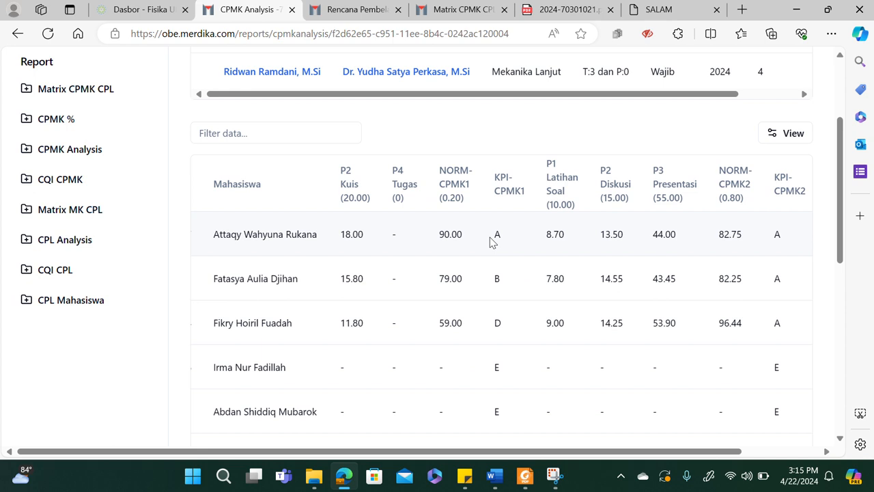
pyautogui.hscroll(-4, 490, 239)
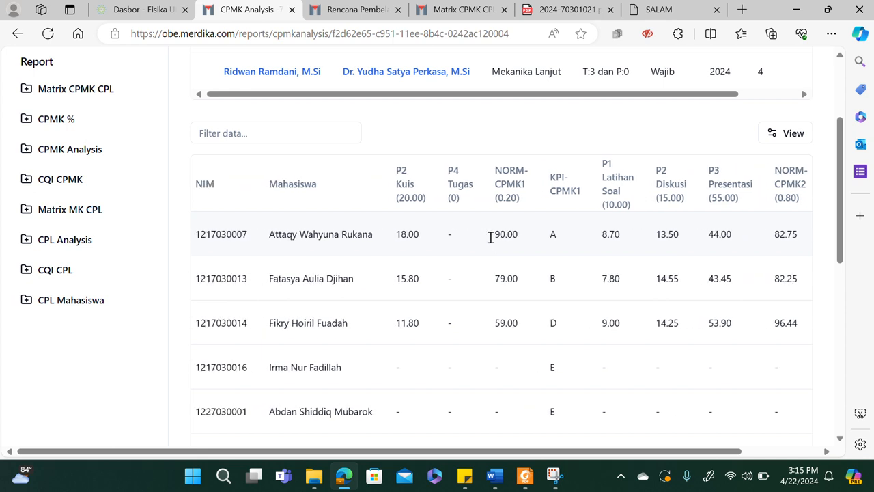
pyautogui.hscroll(-1, 490, 237)
pyautogui.hscroll(-1, 439, 243)
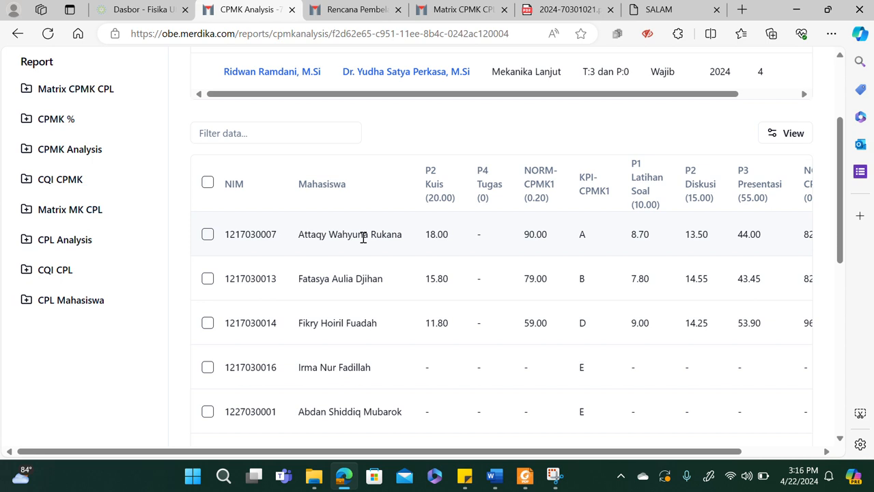
# Step: Compare the KPI-CPMK1 and KPI-CPMK2 grades of the scored students across the CPMK Analysis table
pyautogui.hscroll(2, 519, 251)
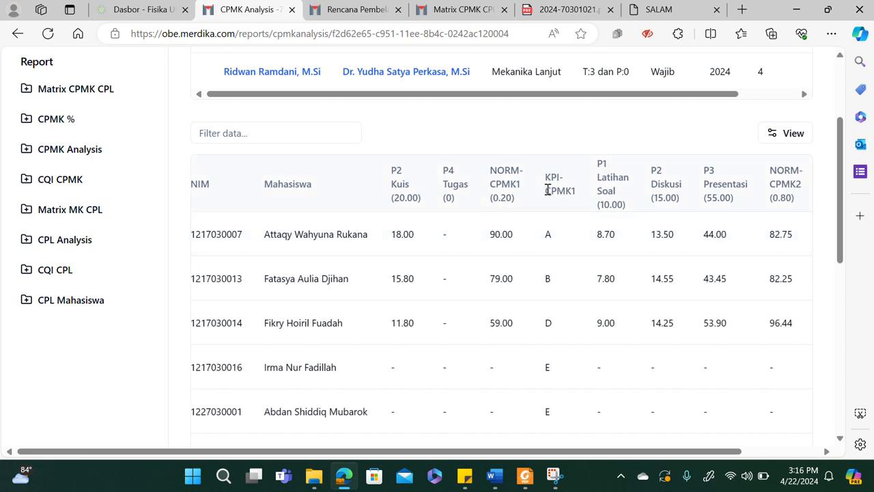
pyautogui.moveTo(546, 191); pyautogui.dragTo(577, 192)
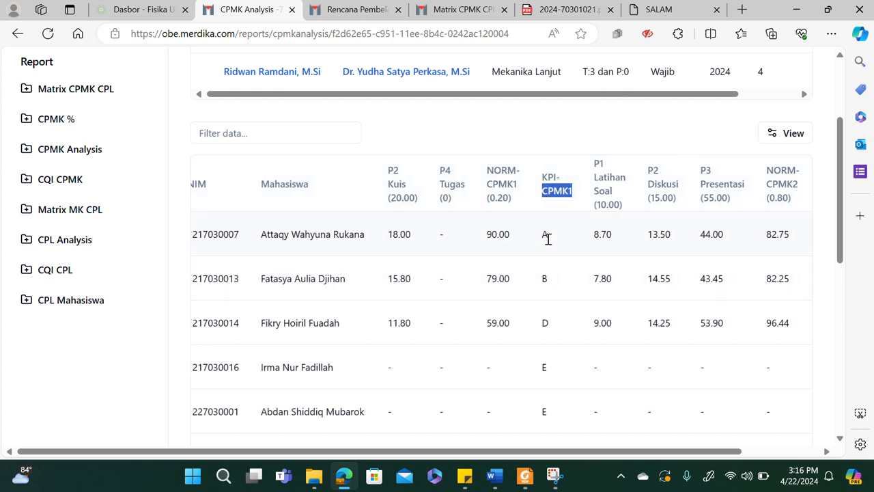
pyautogui.hscroll(4, 548, 239)
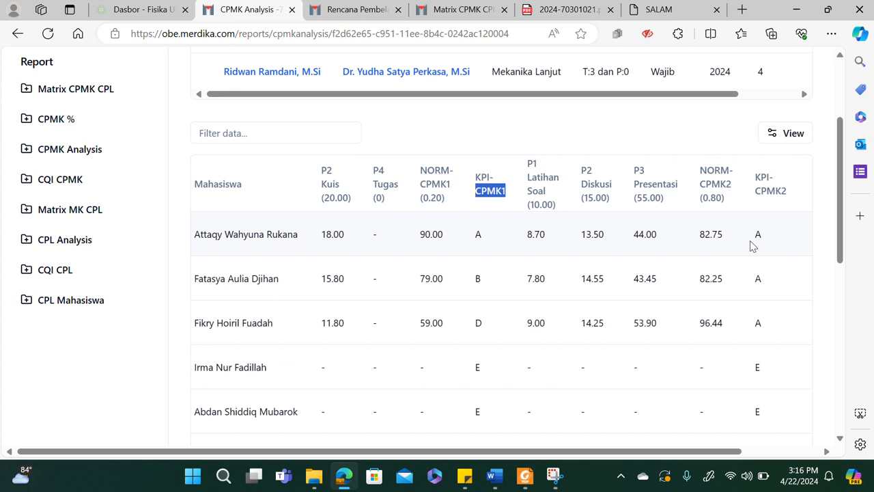
pyautogui.scroll(-1, 751, 246)
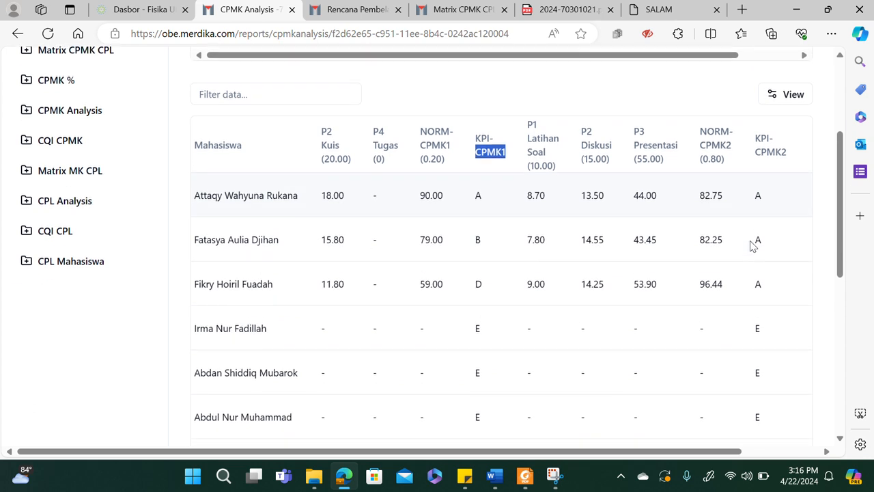
pyautogui.hscroll(-1, 752, 246)
pyautogui.hscroll(-1, 279, 288)
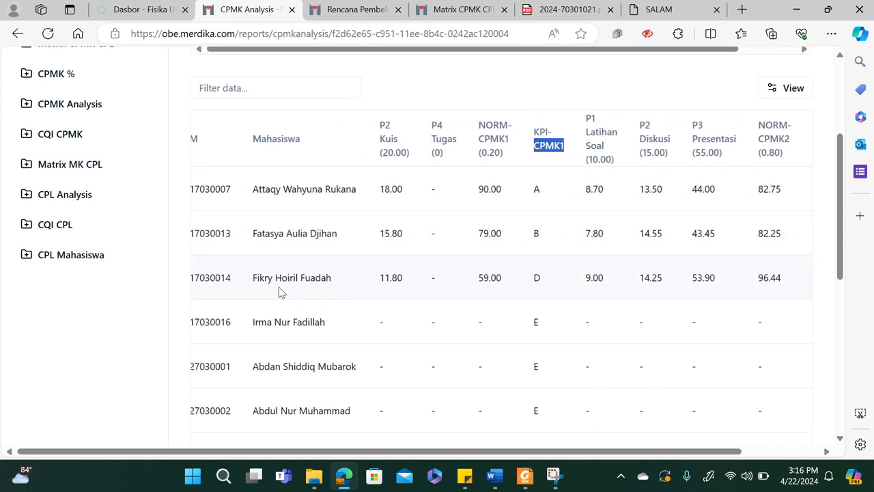
pyautogui.click(547, 283)
pyautogui.hscroll(3, 548, 287)
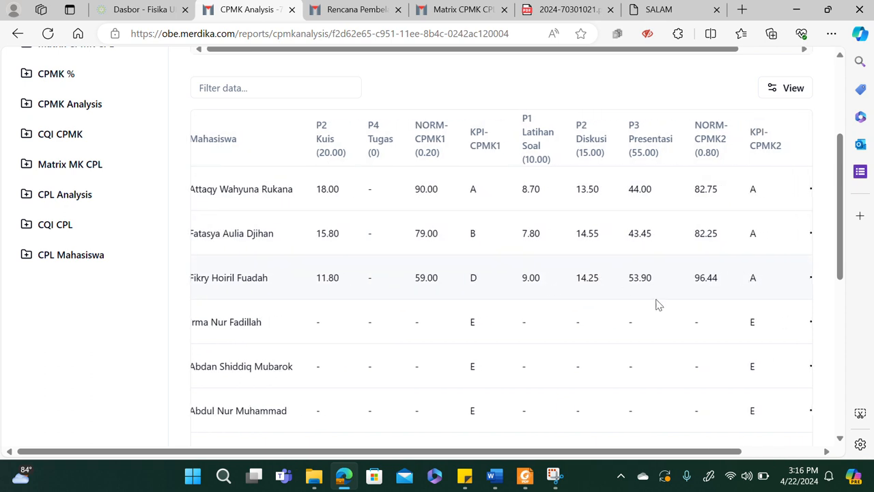
pyautogui.hscroll(-3, 575, 314)
pyautogui.hscroll(-1, 575, 314)
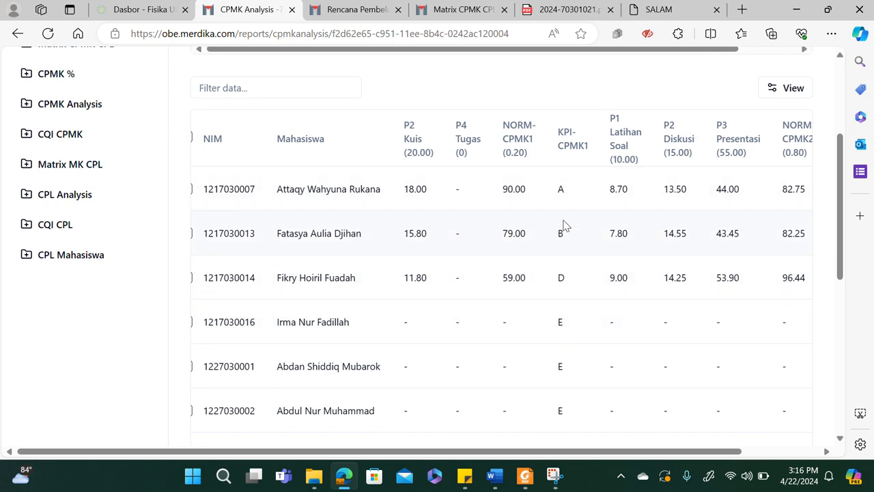
pyautogui.hscroll(-1, 564, 225)
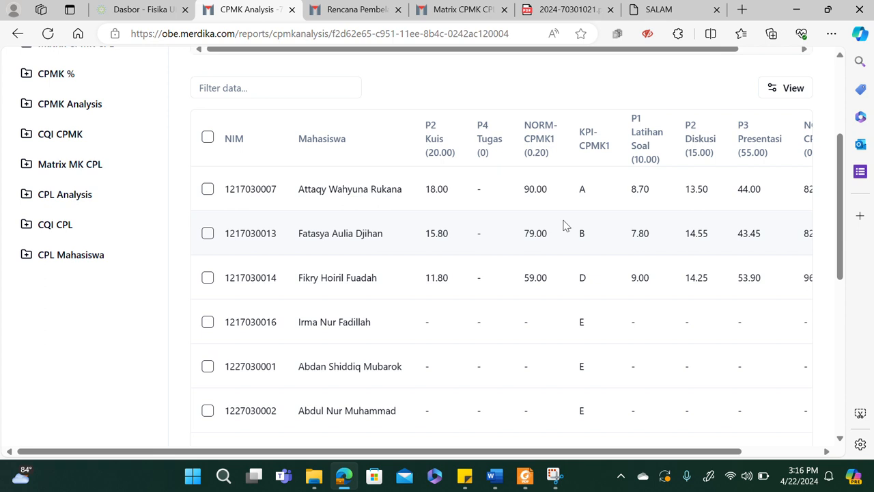
pyautogui.hscroll(3, 564, 225)
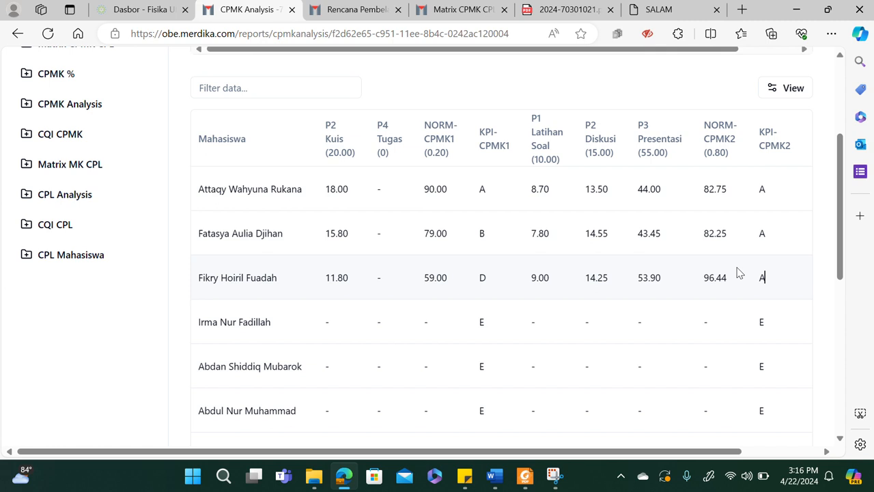
pyautogui.hscroll(-3, 601, 246)
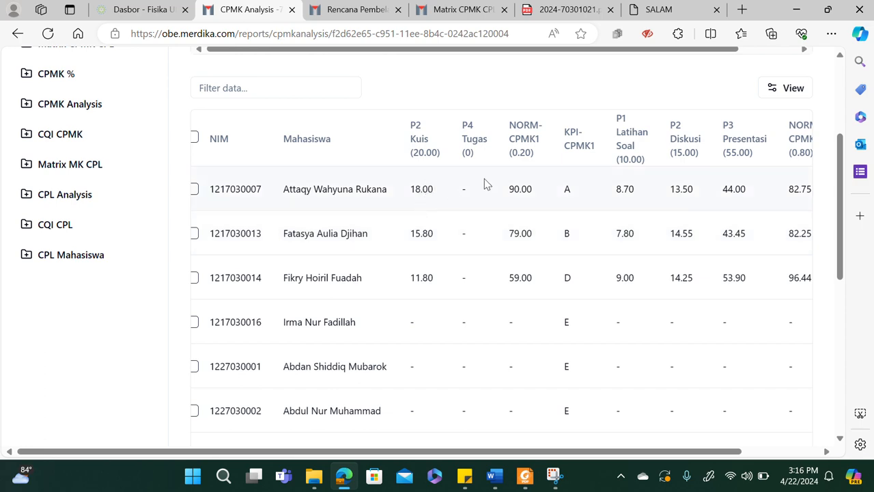
pyautogui.hscroll(-1, 548, 275)
# Step: Examine the class-level Ketercapaian CPMK (%) table for CPMK1 and CPMK2 and compare it with the individual student rows
pyautogui.scroll(-2, 551, 276)
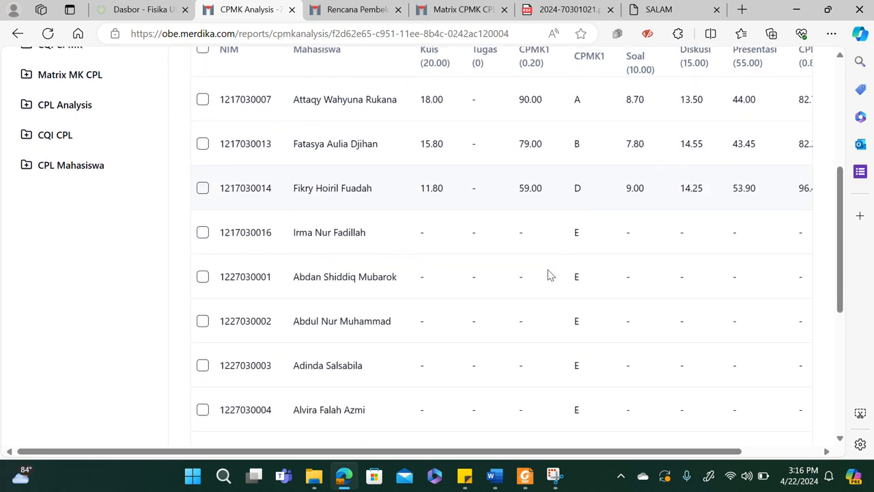
pyautogui.scroll(-4, 550, 275)
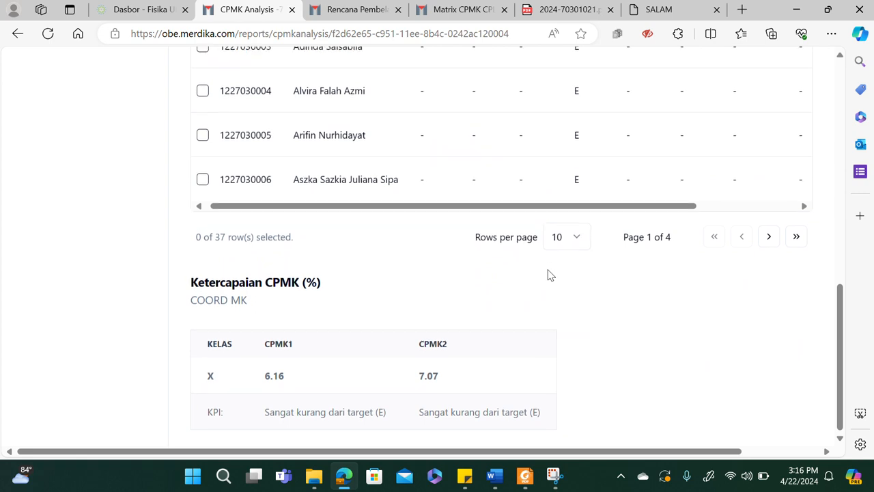
pyautogui.scroll(-1, 551, 276)
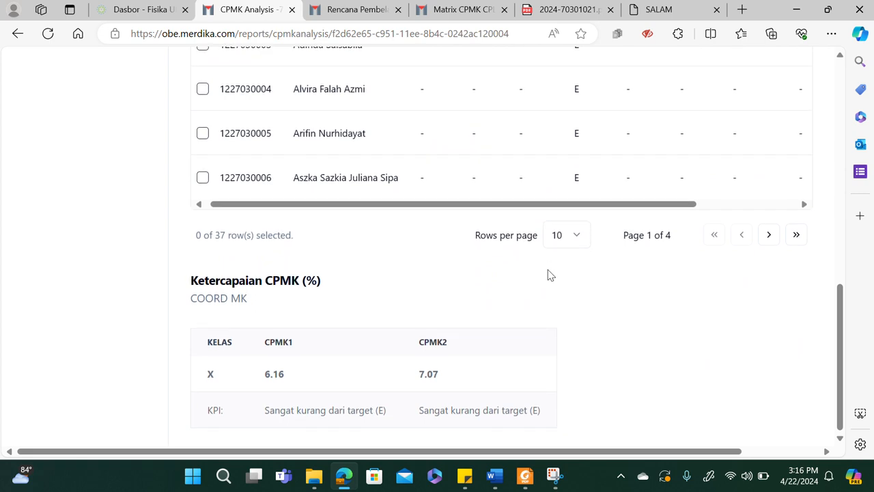
pyautogui.scroll(1, 550, 275)
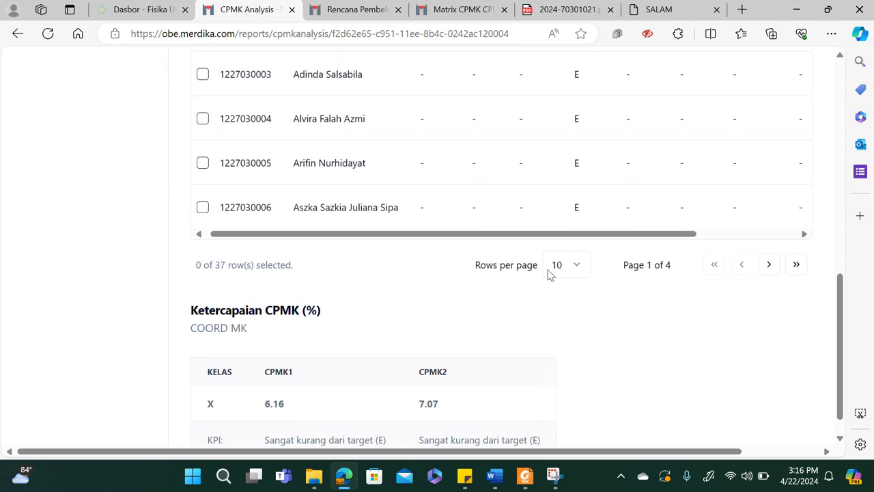
pyautogui.scroll(-1, 552, 275)
pyautogui.scroll(5, 552, 275)
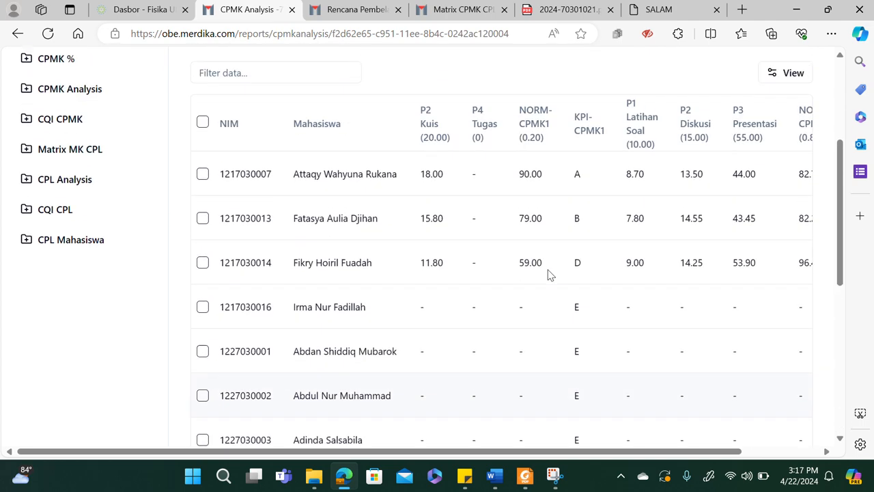
pyautogui.scroll(1, 552, 276)
pyautogui.scroll(-6, 551, 275)
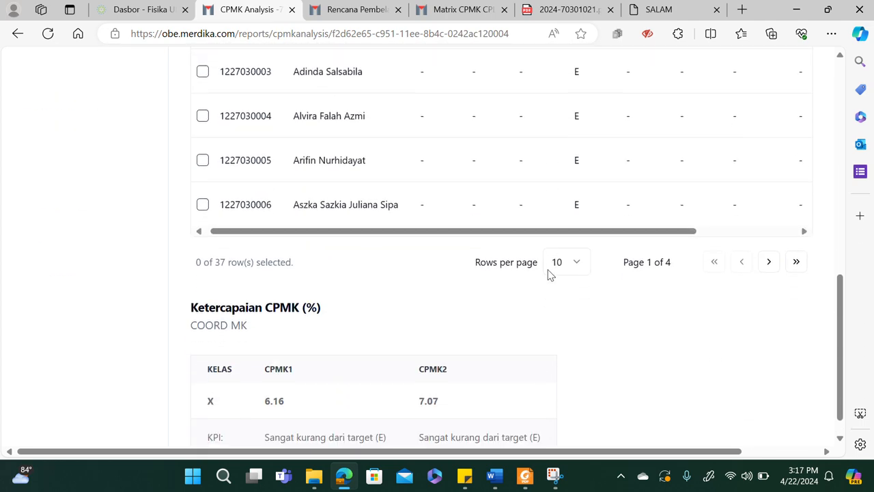
pyautogui.scroll(5, 550, 275)
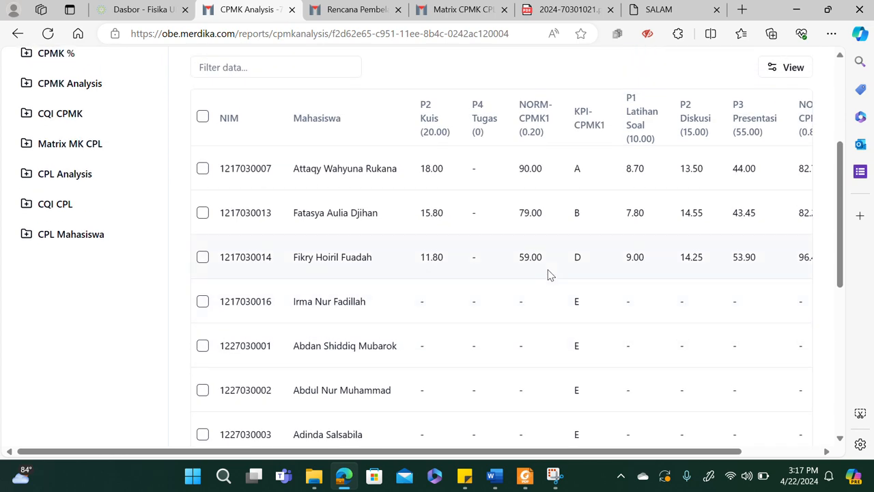
pyautogui.scroll(-5, 551, 275)
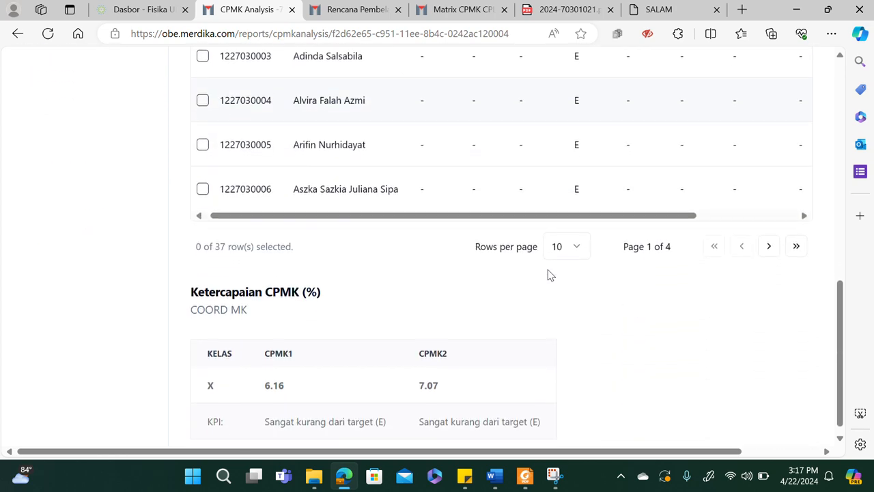
pyautogui.scroll(-1, 551, 276)
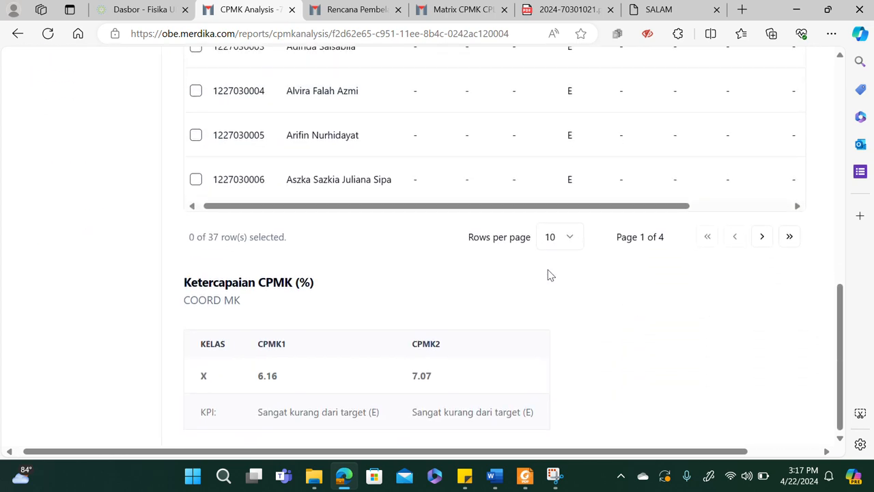
pyautogui.scroll(6, 551, 275)
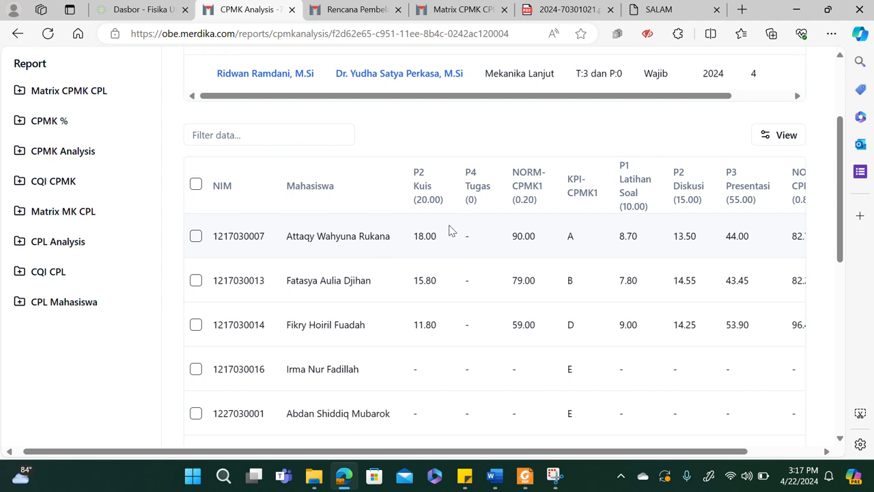
pyautogui.scroll(-6, 510, 248)
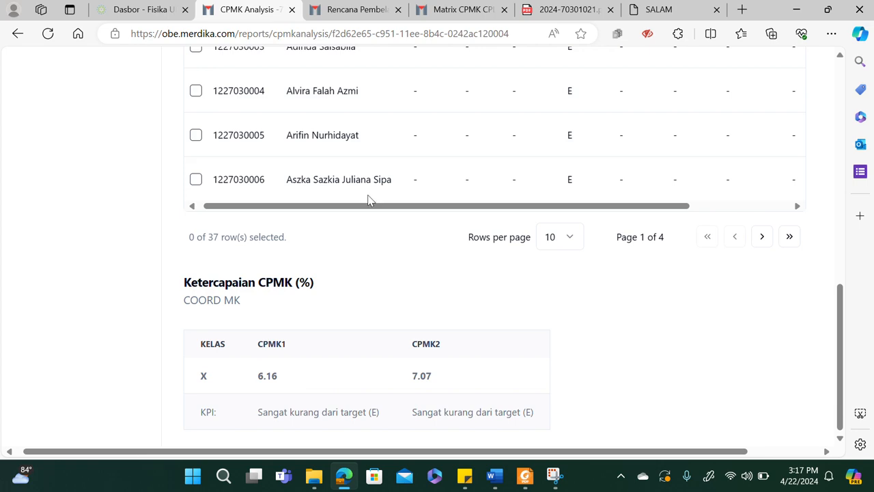
pyautogui.scroll(7, 384, 170)
pyautogui.scroll(-1, 385, 170)
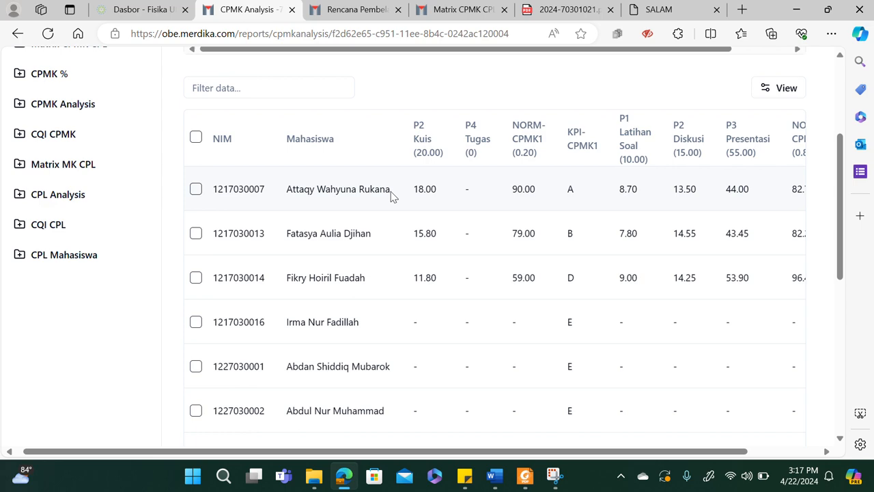
pyautogui.scroll(-7, 456, 211)
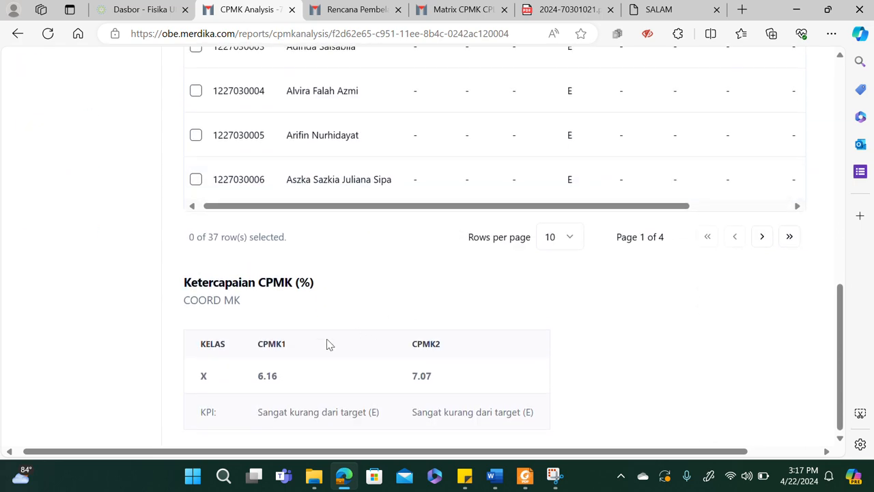
pyautogui.scroll(7, 326, 344)
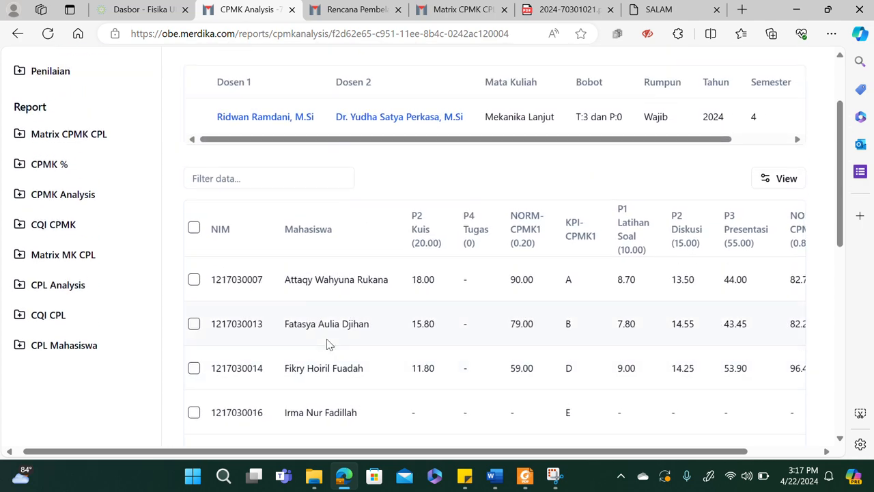